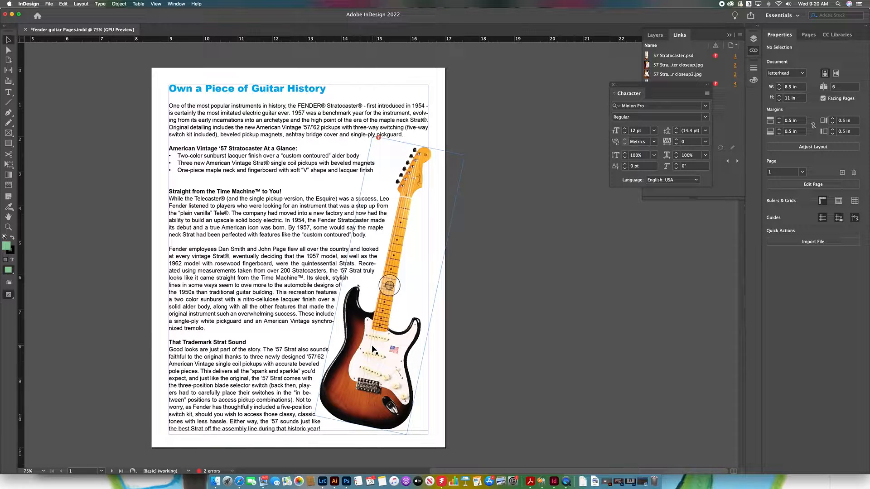
# Move the tilted guitar image slightly up and left on page 1 so the article text rewraps around it
pyautogui.click(372, 346)
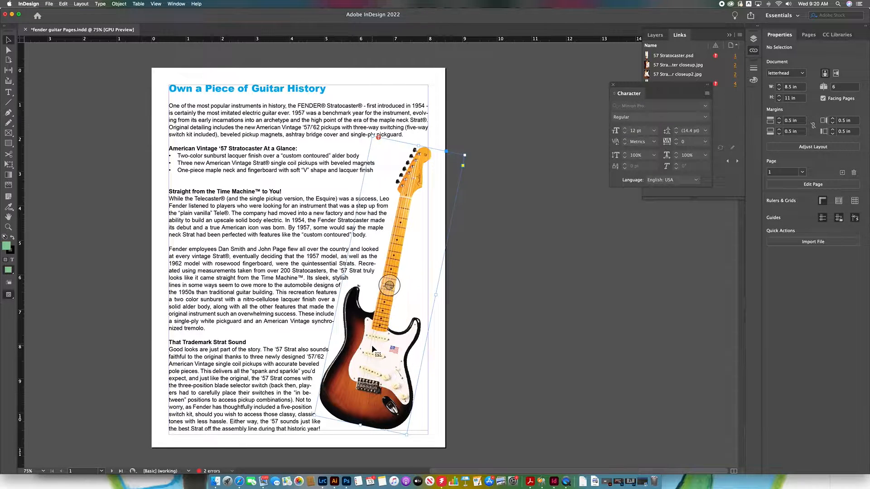
pyautogui.doubleClick(371, 346)
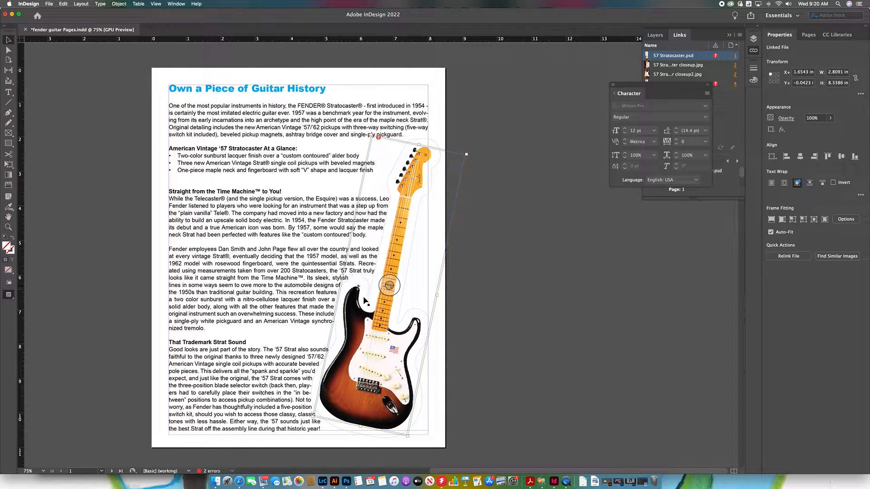
pyautogui.press('Escape')
pyautogui.moveTo(409, 256); pyautogui.dragTo(387, 239)
pyautogui.moveTo(363, 320); pyautogui.dragTo(371, 331)
# Display the guitar's text wrap settings and arrange them beside the page together with the character settings
pyautogui.moveTo(673, 89); pyautogui.dragTo(578, 66)
pyautogui.click(176, 4)
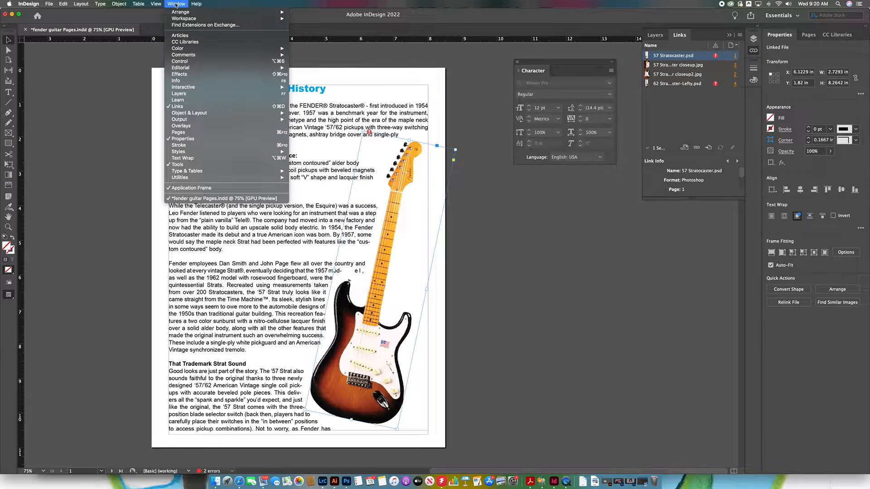
pyautogui.click(191, 158)
pyautogui.moveTo(253, 128); pyautogui.dragTo(564, 191)
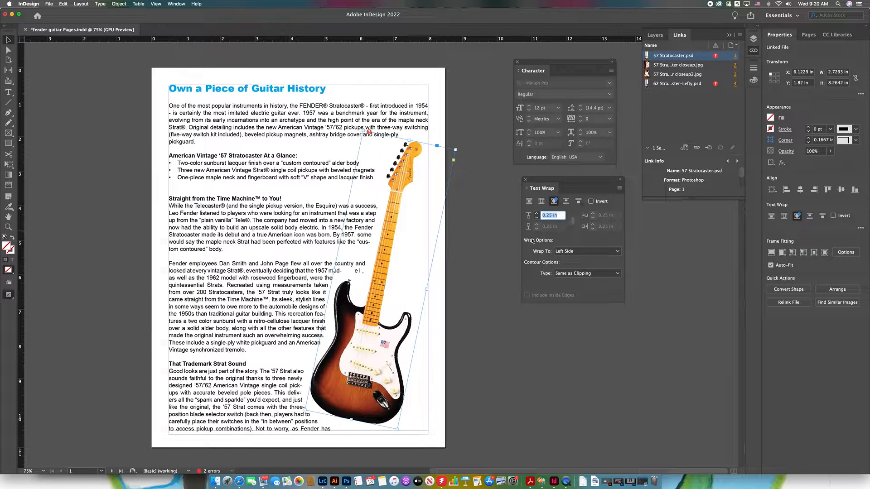
# Try deleting the guitar image, undo the deletion, and nudge the guitar slightly to the right
pyautogui.click(382, 361)
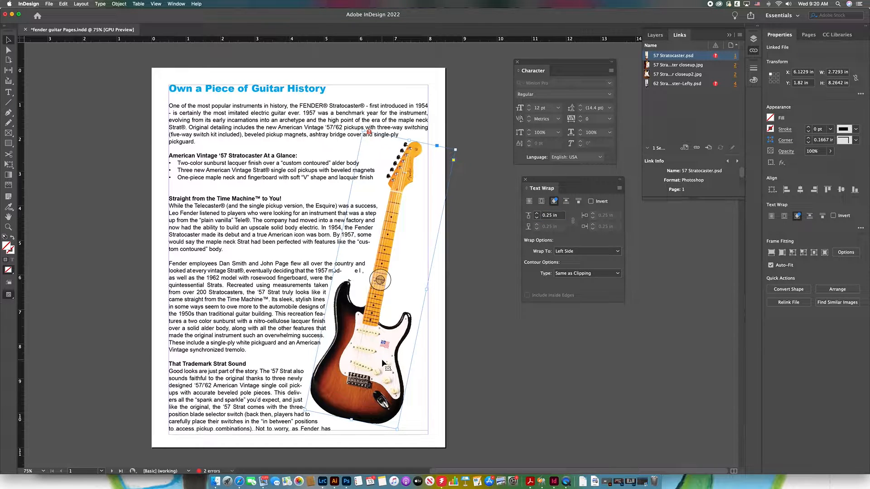
pyautogui.press('Delete')
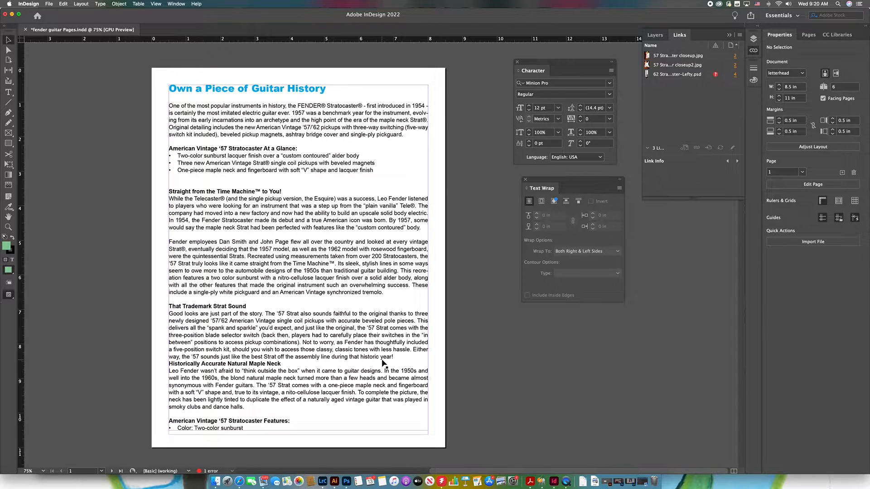
pyautogui.press('super+z')
pyautogui.press('super+shift+a')
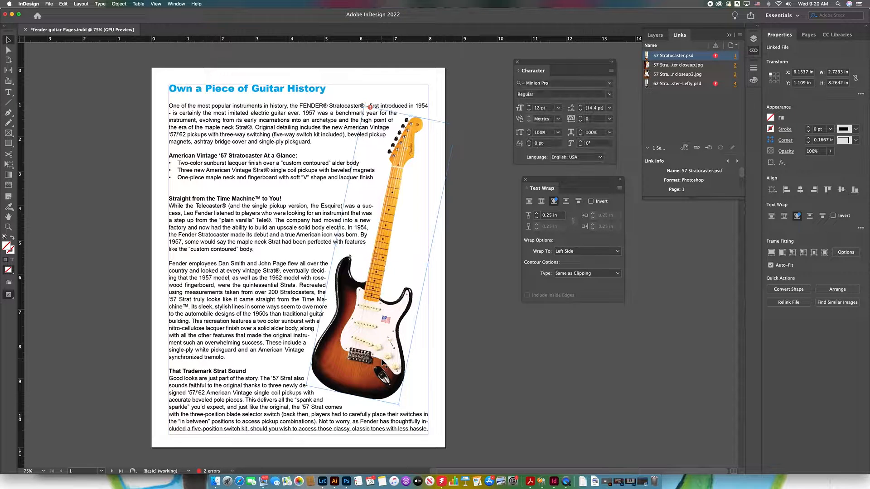
pyautogui.moveTo(369, 348)
pyautogui.mouseDown()
pyautogui.moveTo(353, 344)
pyautogui.moveTo(378, 351)
pyautogui.mouseUp()
pyautogui.click(457, 364)
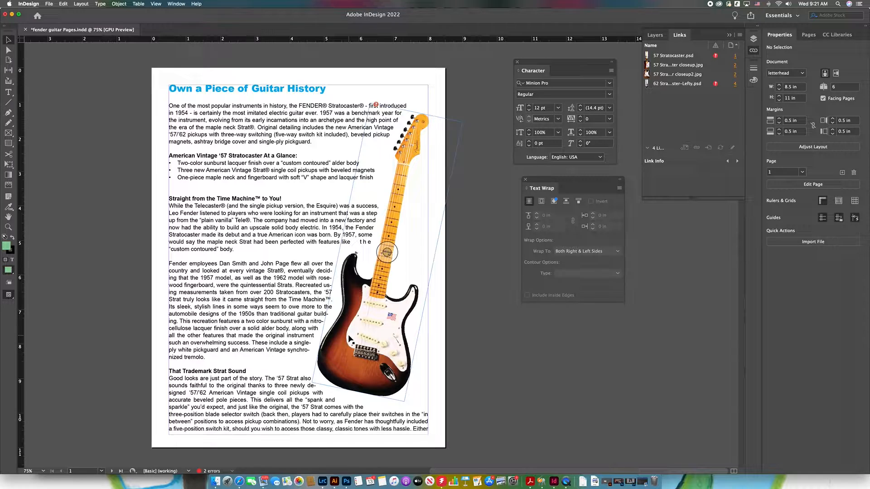
# Switch to Safari and review Stratocaster_Text.docx and Fender Paragraph Instructions.pdf in the vu indesign Finder assignment
pyautogui.click(239, 481)
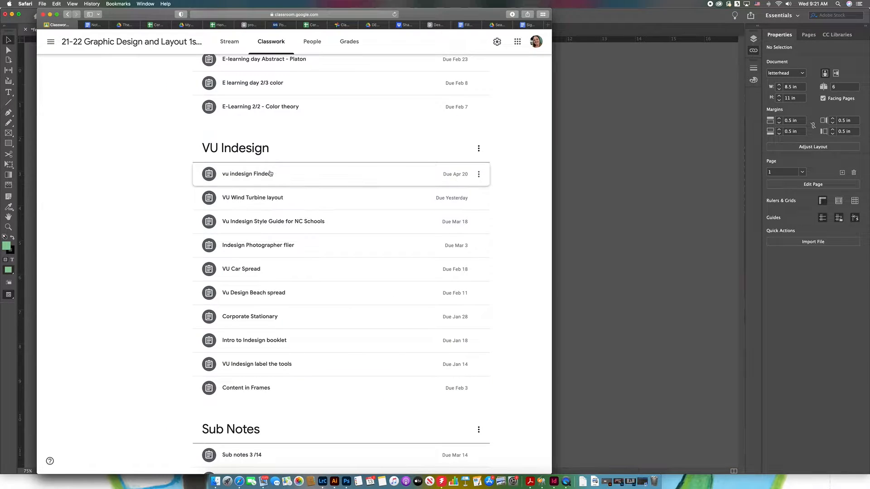
pyautogui.click(305, 179)
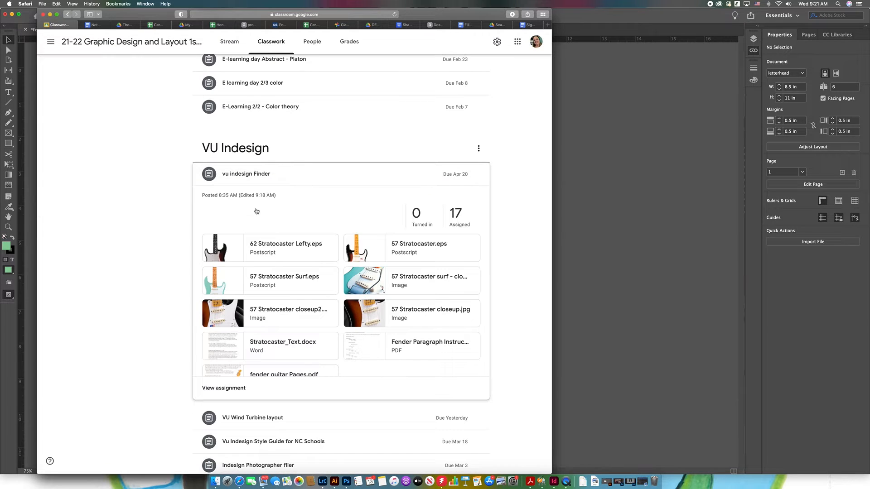
pyautogui.click(268, 352)
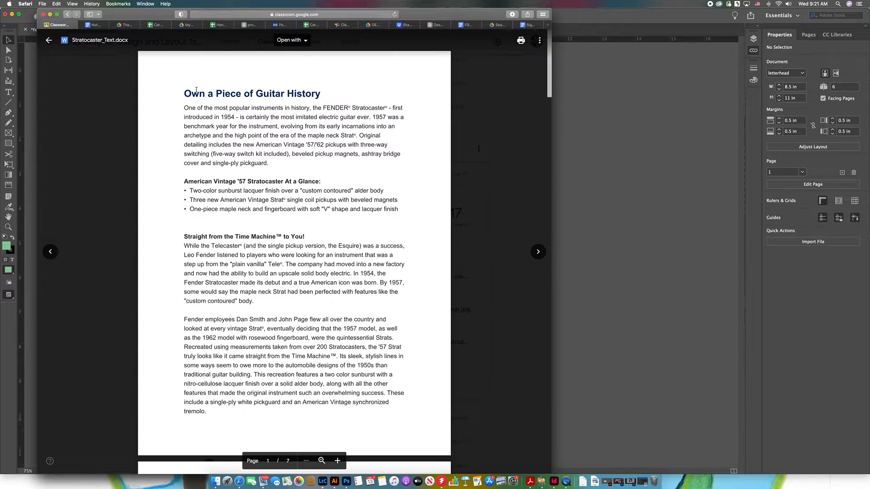
pyautogui.click(106, 131)
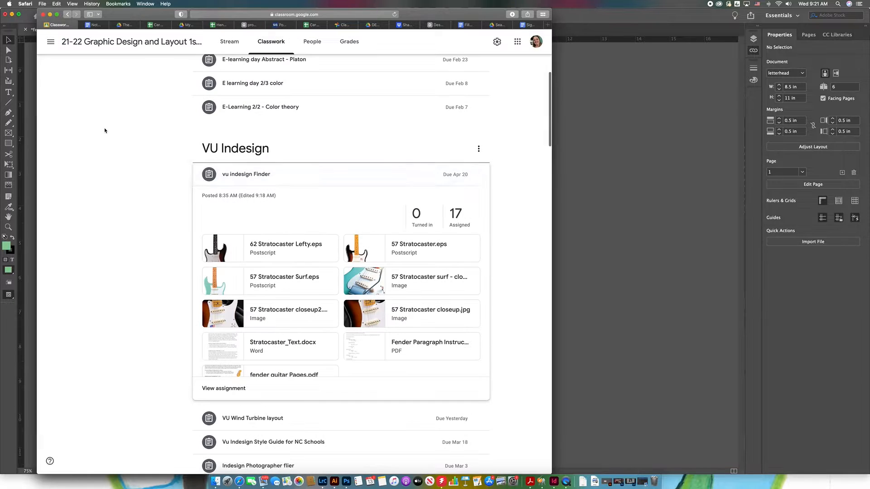
pyautogui.click(427, 346)
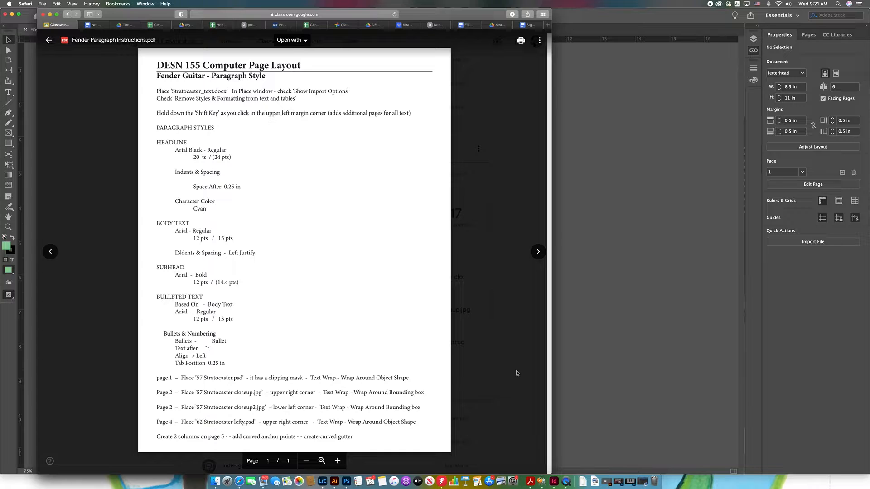
pyautogui.click(629, 334)
# Return to InDesign and delete the tilted guitar image from page 1
pyautogui.click(371, 306)
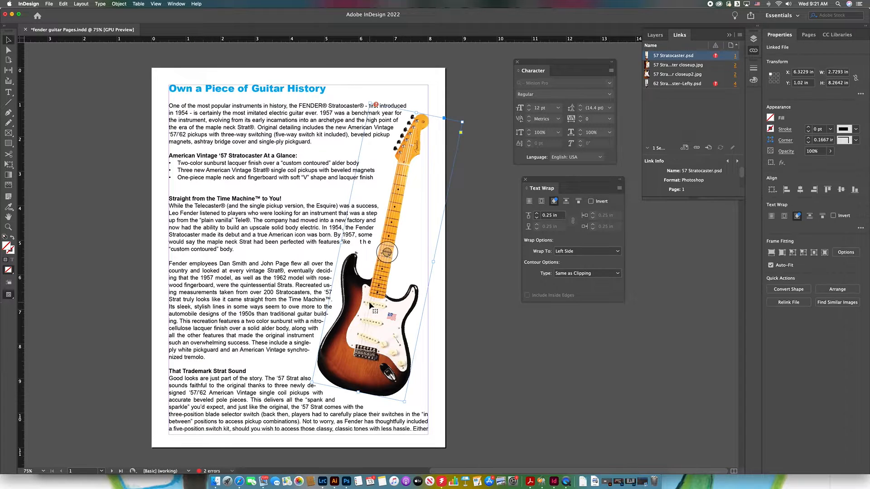
pyautogui.press('Delete')
pyautogui.click(49, 3)
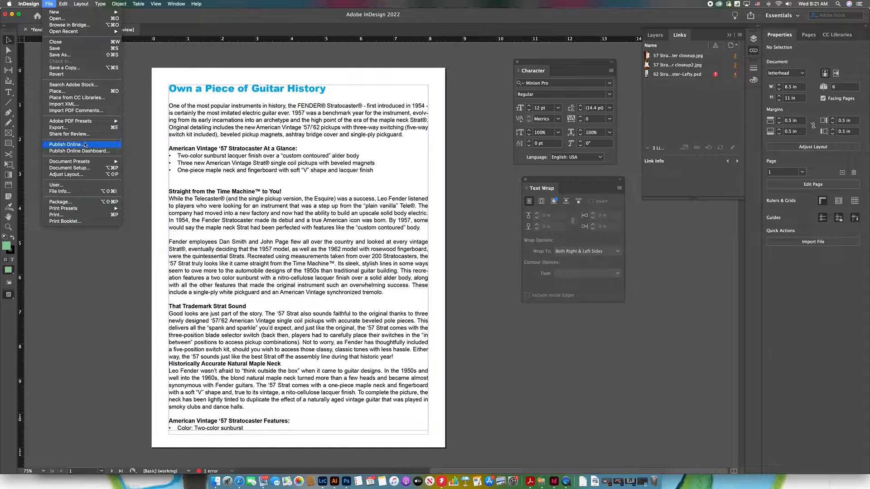
pyautogui.click(367, 157)
# Place 57 Stratocaster.eps from the week 13 fender folder on page 1, checking the assignment instructions for the required image
pyautogui.press('super+d')
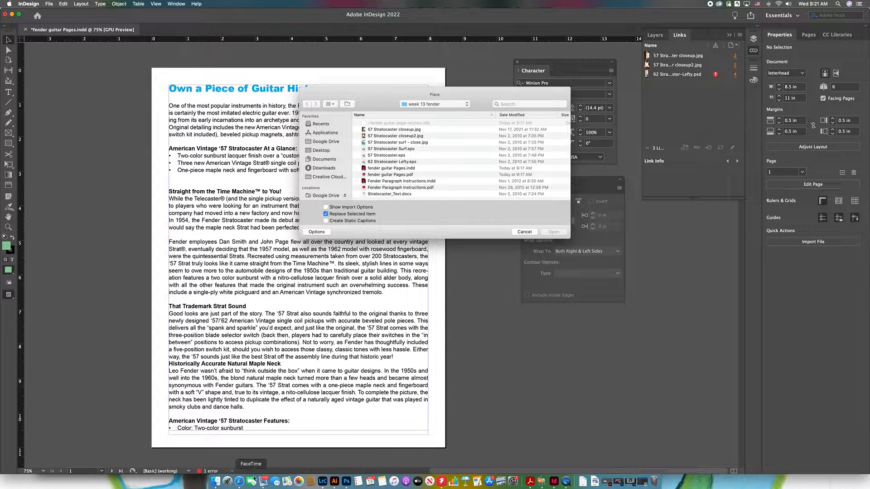
pyautogui.click(239, 482)
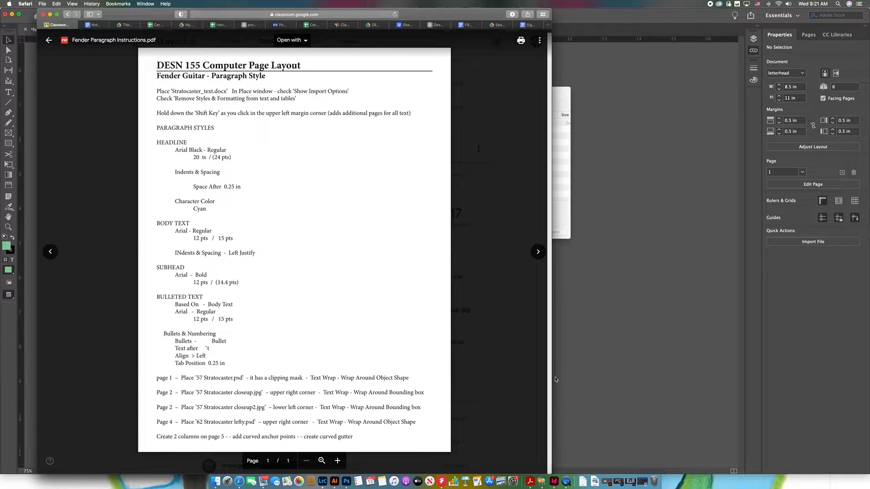
pyautogui.click(623, 355)
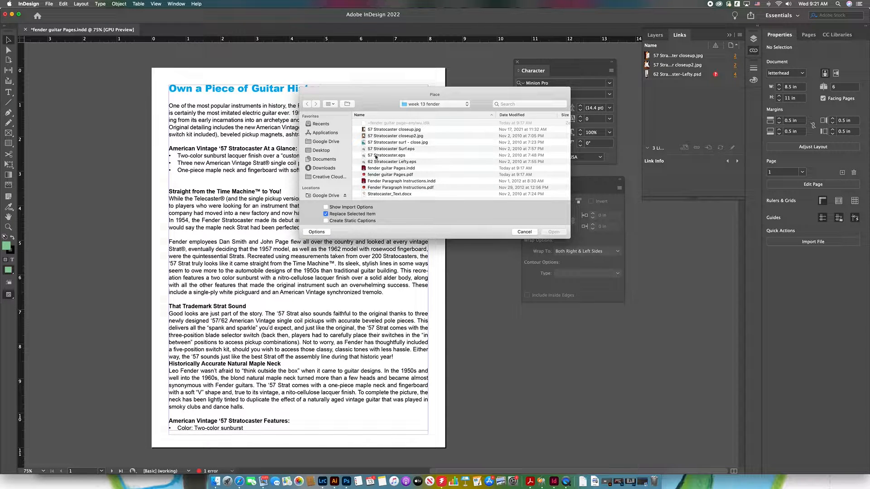
pyautogui.click(376, 155)
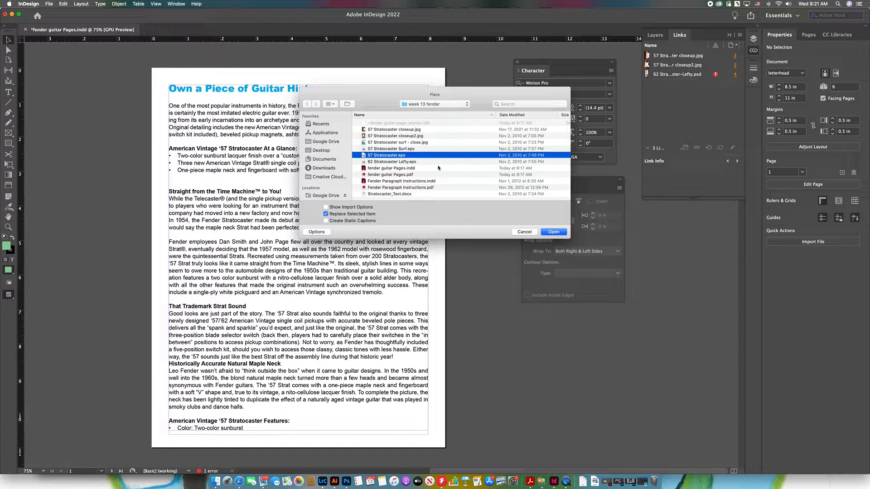
pyautogui.click(561, 233)
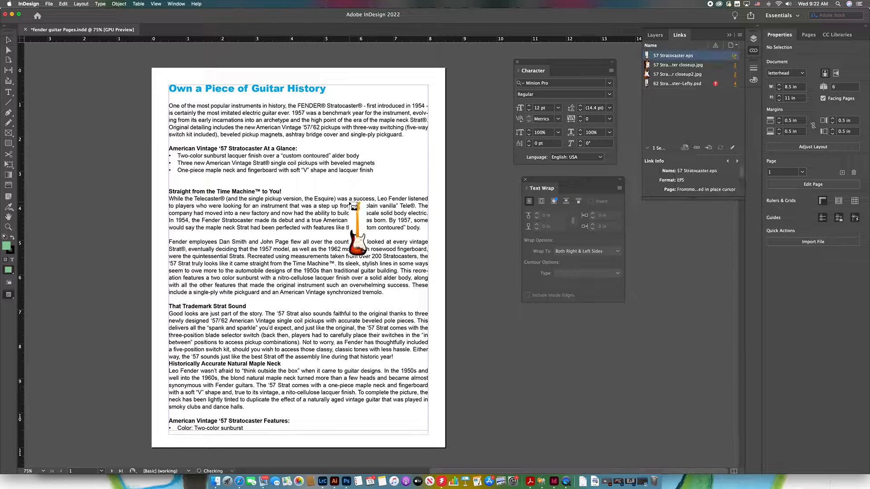
pyautogui.click(349, 203)
# Try to shrink the placed guitar by its frame, undo the resize, and move the guitar up over the page
pyautogui.moveTo(441, 318); pyautogui.dragTo(360, 179)
pyautogui.moveTo(383, 134); pyautogui.dragTo(382, 167)
pyautogui.moveTo(457, 101); pyautogui.dragTo(335, 239)
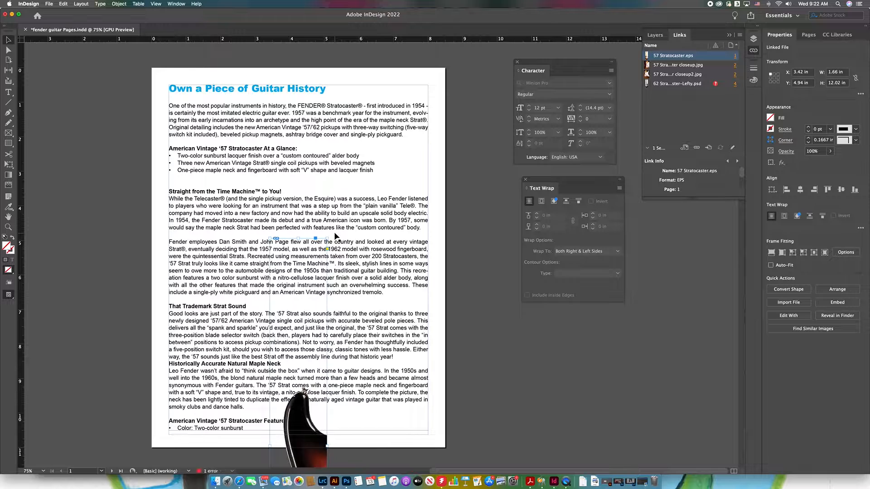
pyautogui.press('super+z')
pyautogui.moveTo(355, 324); pyautogui.dragTo(357, 216)
pyautogui.moveTo(362, 290); pyautogui.dragTo(364, 241)
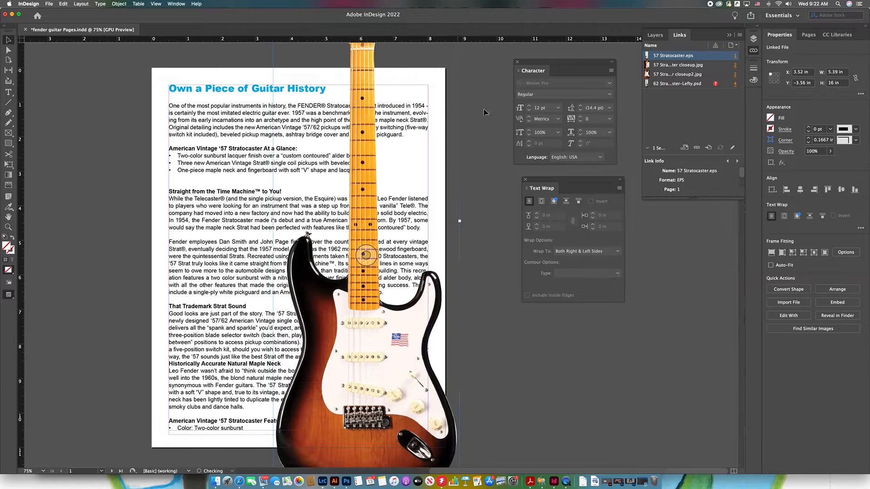
# Switch to the Advanced workspace and enable Auto-Fit for the guitar frame
pyautogui.click(792, 16)
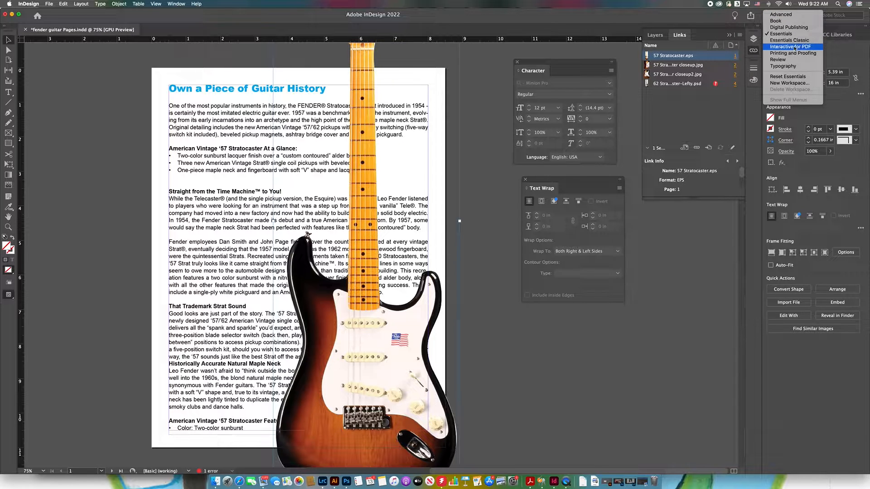
pyautogui.click(640, 17)
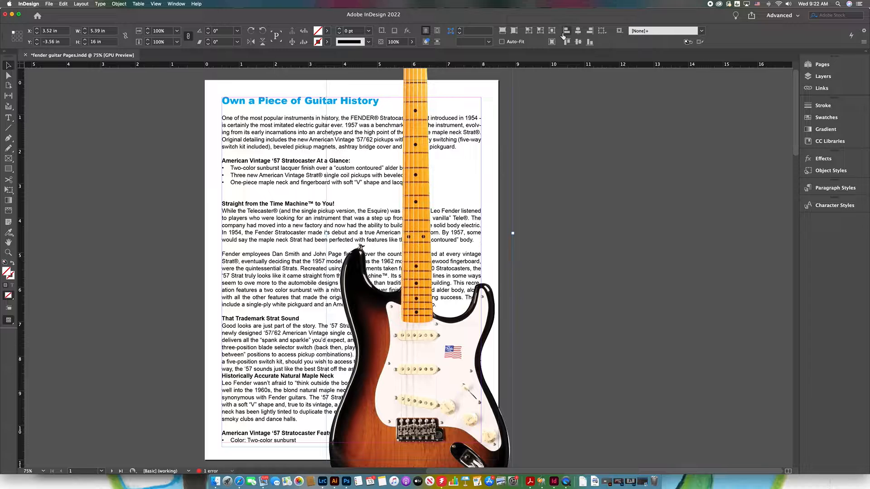
pyautogui.click(513, 42)
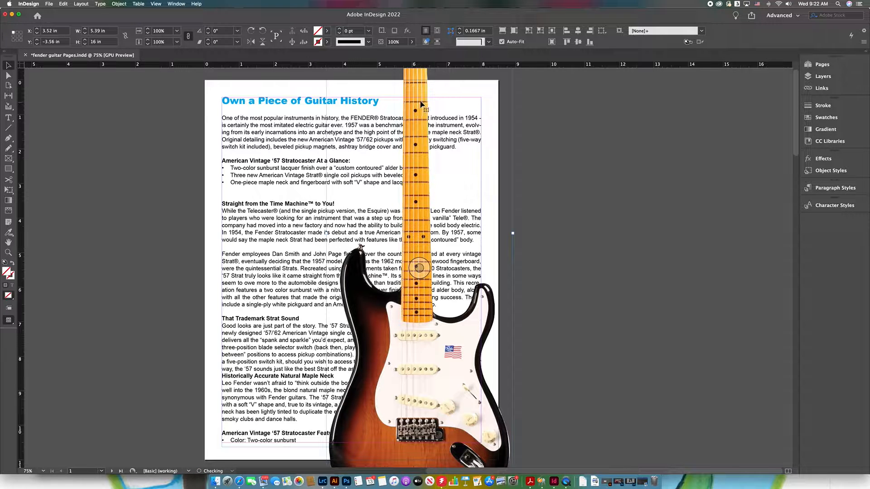
# Scale the guitar down to about 3.01 by 8.98 in and position it inside the right margin of page 1
pyautogui.moveTo(419, 116); pyautogui.dragTo(410, 319)
pyautogui.moveTo(499, 174); pyautogui.dragTo(398, 295)
pyautogui.moveTo(387, 330); pyautogui.dragTo(457, 141)
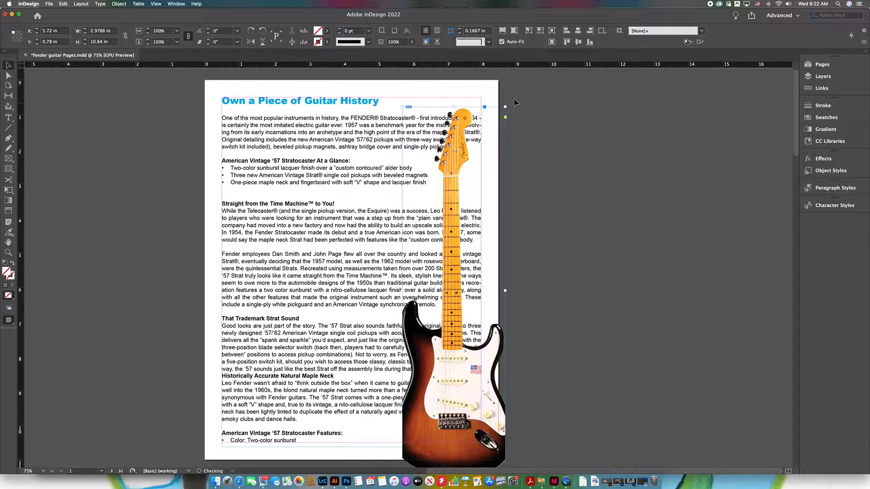
pyautogui.moveTo(505, 107); pyautogui.dragTo(466, 154)
pyautogui.moveTo(450, 204); pyautogui.dragTo(432, 194)
pyautogui.moveTo(395, 280); pyautogui.dragTo(372, 280)
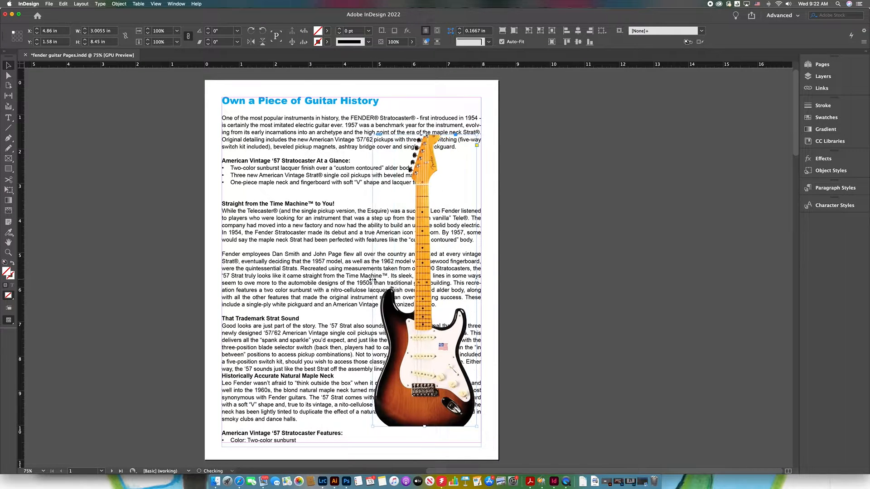
pyautogui.moveTo(424, 426); pyautogui.dragTo(426, 445)
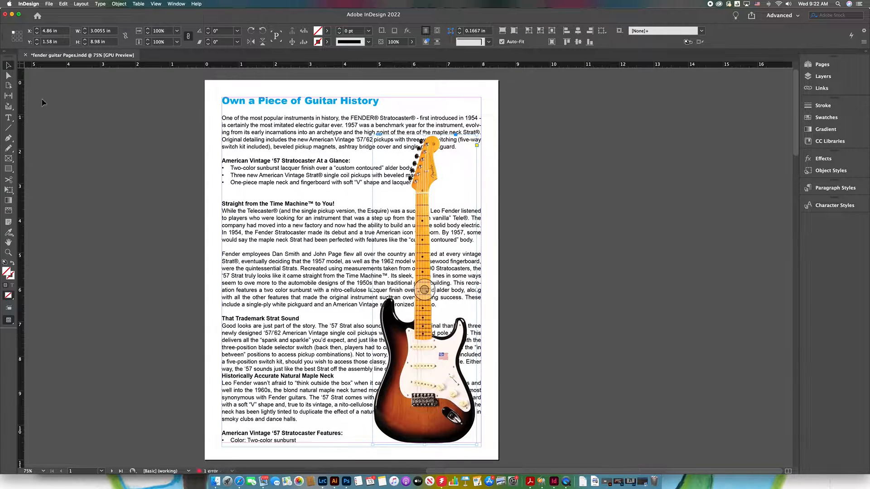
# Trace the left edge of the guitar's headstock and neck with the Pen tool down to the body
pyautogui.click(8, 138)
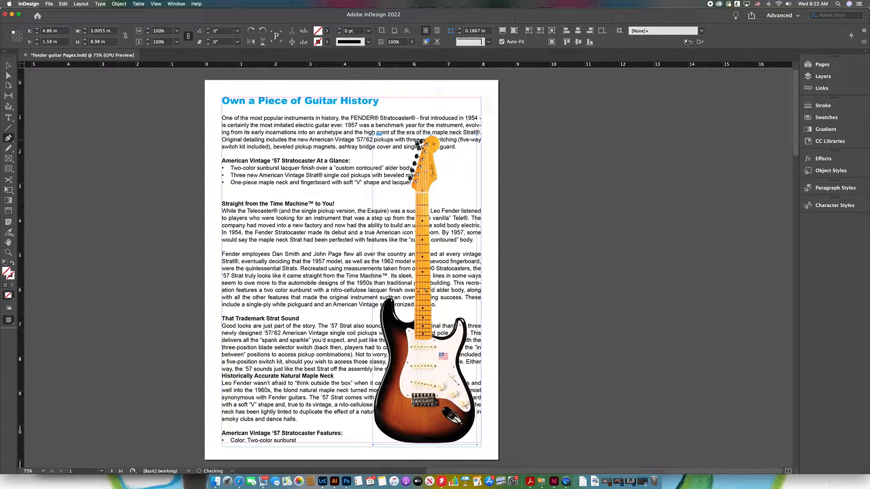
pyautogui.click(417, 147)
pyautogui.click(410, 171)
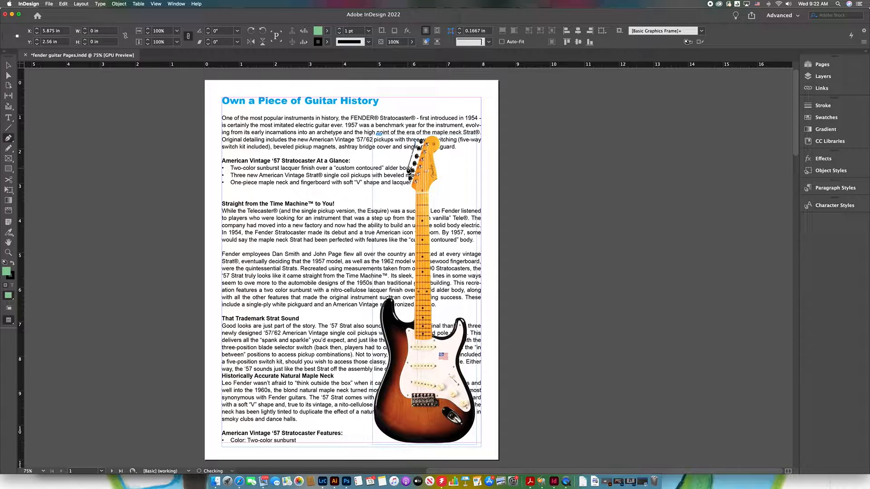
pyautogui.click(409, 182)
pyautogui.click(413, 195)
pyautogui.scroll(1, 416, 320)
pyautogui.click(415, 325)
pyautogui.moveTo(415, 317); pyautogui.dragTo(414, 319)
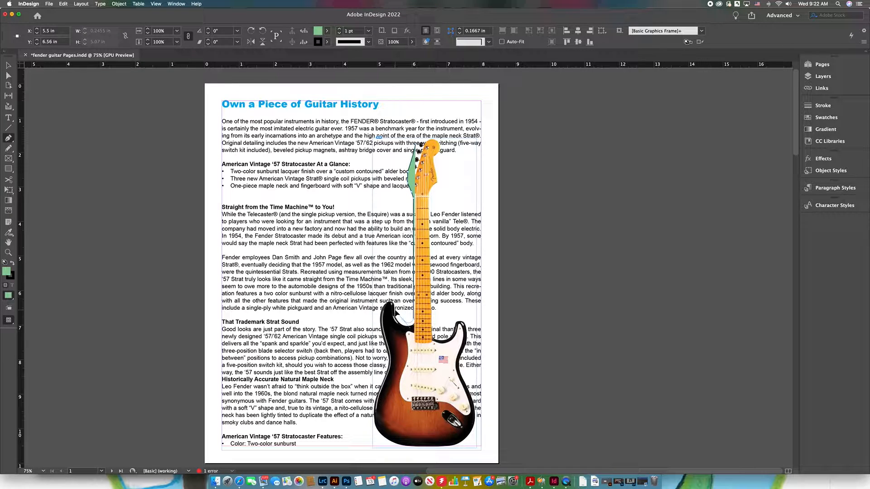
# Continue the pen path around the guitar's left horn and down the left side of the body to the waist
pyautogui.click(404, 322)
pyautogui.click(397, 309)
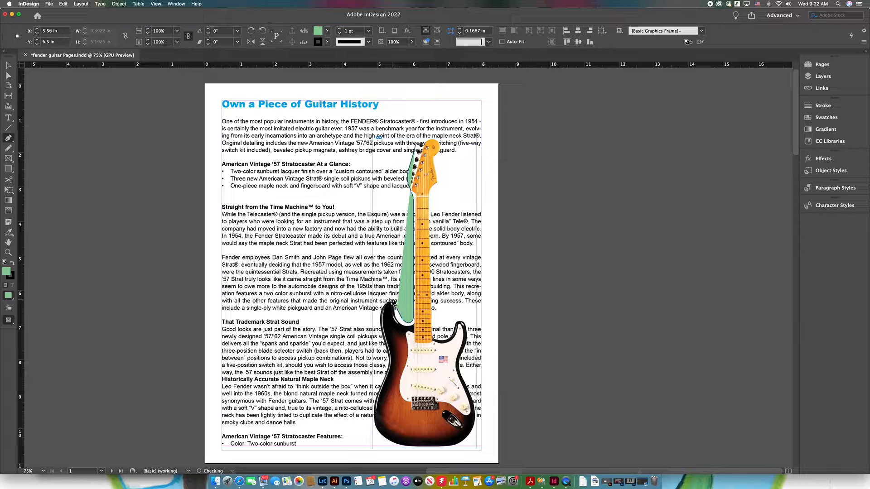
pyautogui.click(391, 298)
pyautogui.click(385, 350)
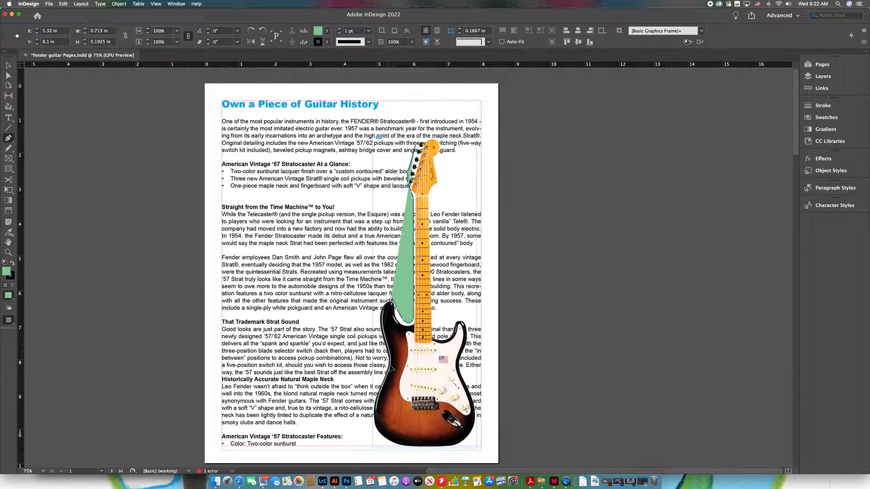
pyautogui.click(385, 349)
pyautogui.click(380, 385)
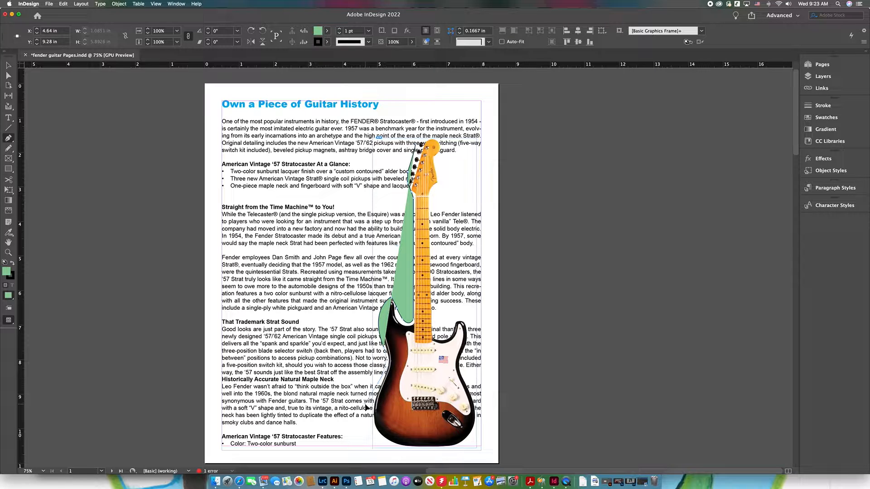
# Continue the pen path around the bottom of the guitar body, up its right side and over the right horn
pyautogui.moveTo(380, 437); pyautogui.dragTo(397, 450)
pyautogui.moveTo(469, 441); pyautogui.dragTo(510, 416)
pyautogui.click(468, 439)
pyautogui.click(467, 439)
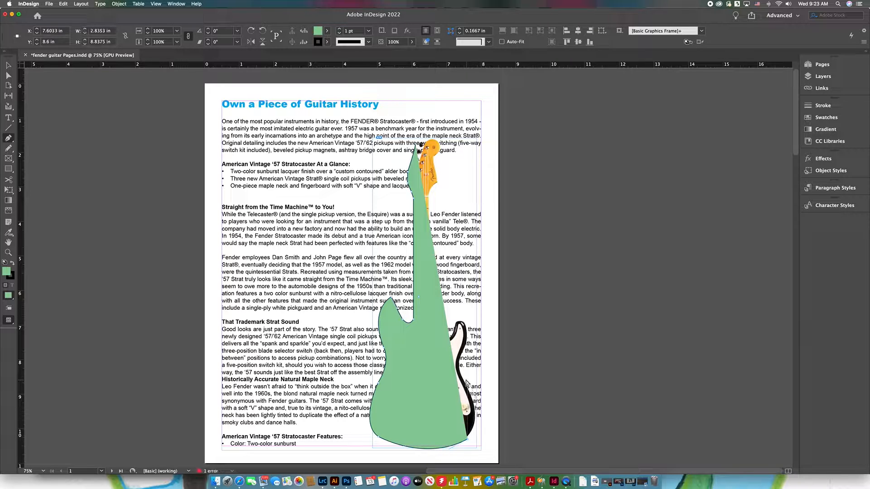
pyautogui.click(475, 397)
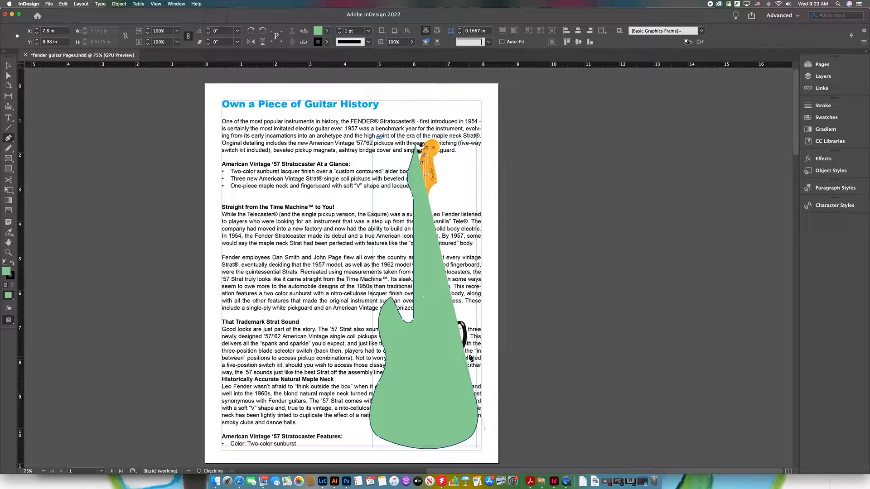
pyautogui.click(464, 319)
pyautogui.click(447, 324)
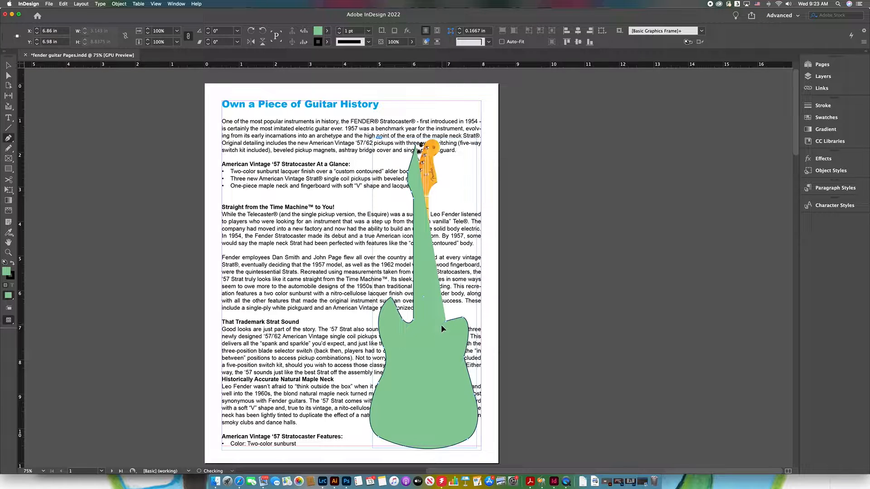
pyautogui.press('super+z')
pyautogui.moveTo(446, 321); pyautogui.dragTo(442, 328)
# Set the fill of the unfinished guitar path to None
pyautogui.doubleClick(8, 274)
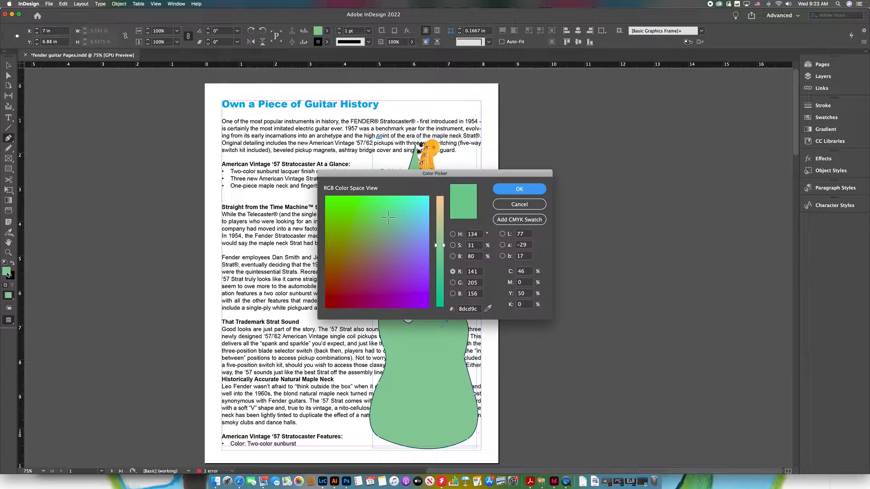
pyautogui.click(535, 193)
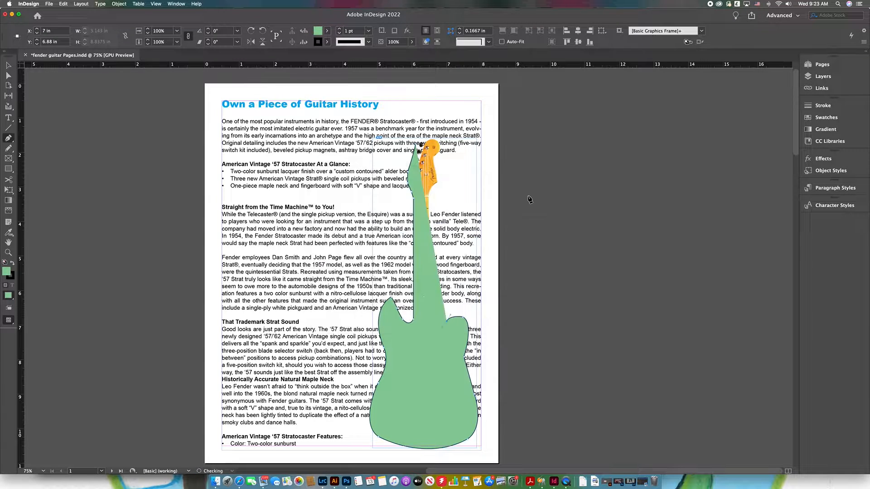
pyautogui.click(319, 32)
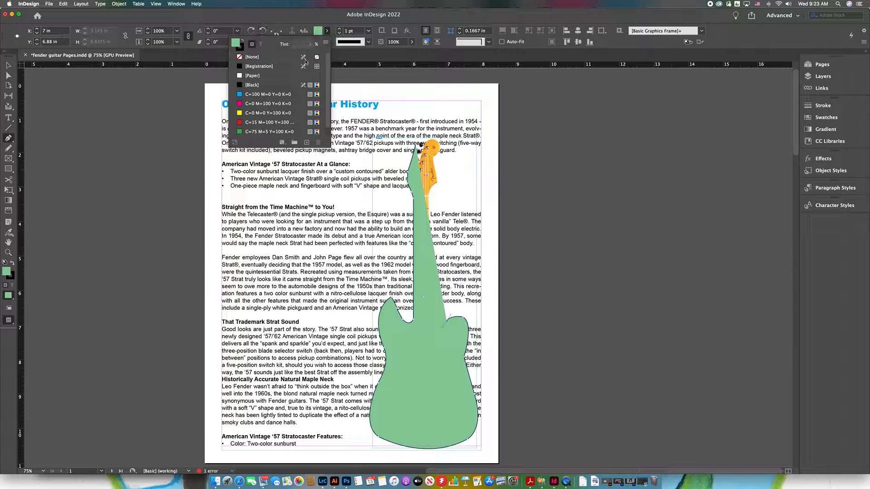
pyautogui.click(250, 57)
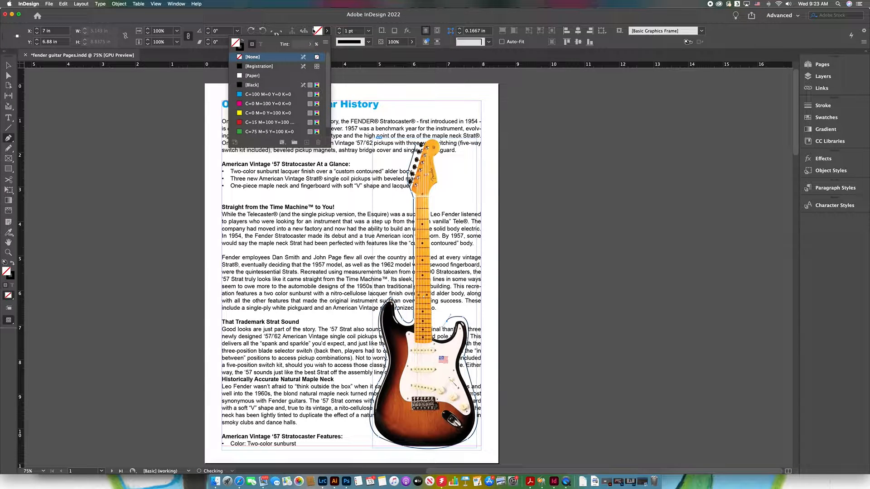
pyautogui.click(327, 31)
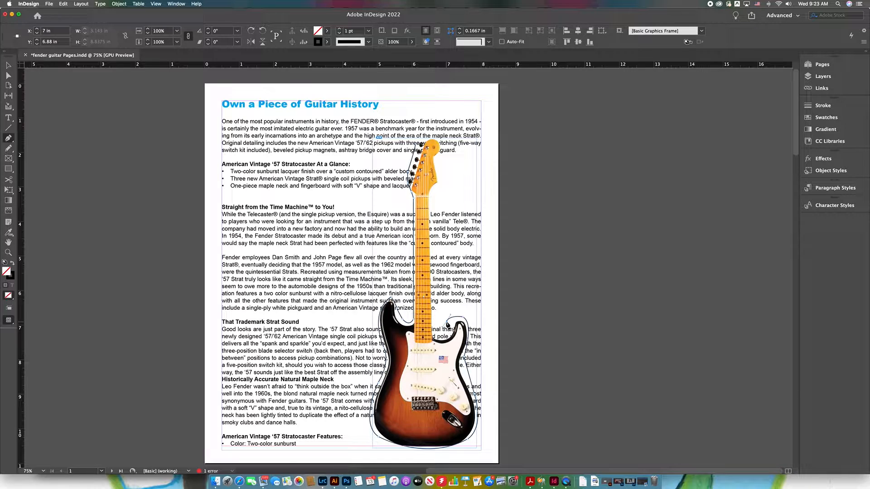
pyautogui.press('super+z')
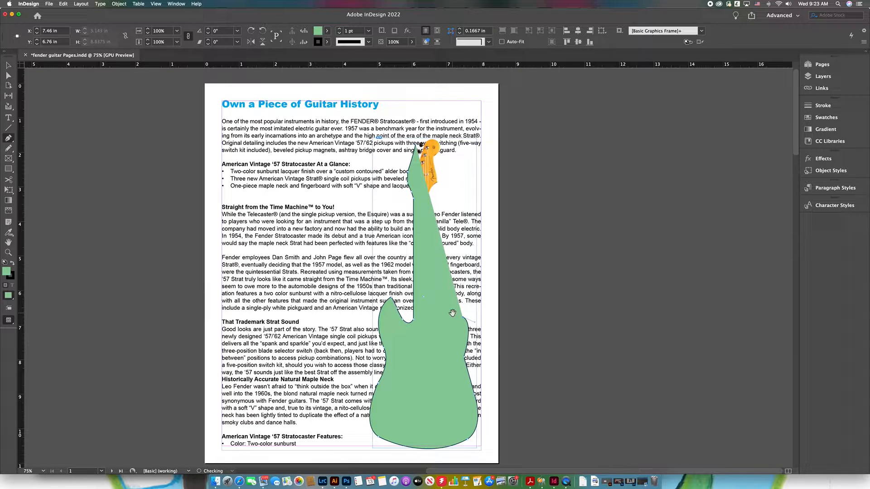
pyautogui.click(327, 31)
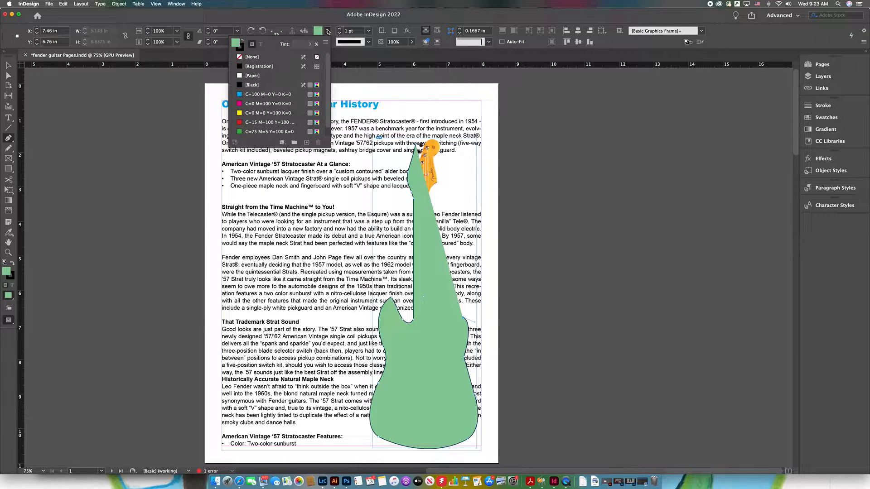
pyautogui.click(247, 57)
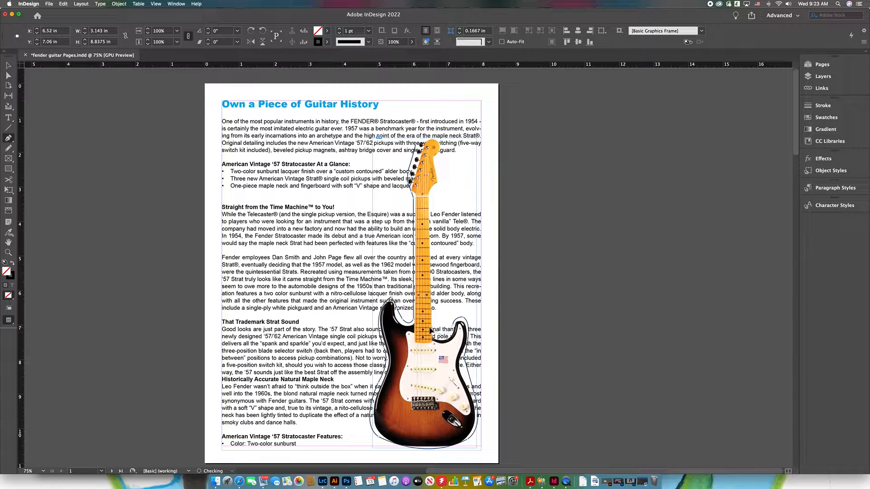
# Continue the path along the right side of the neck and around the headstock, closing it at its starting point
pyautogui.click(438, 184)
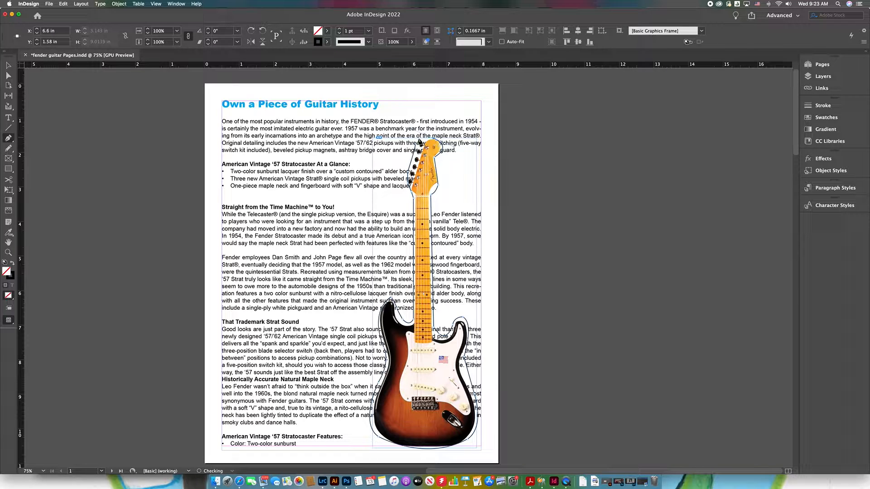
pyautogui.moveTo(415, 146)
pyautogui.mouseDown()
pyautogui.moveTo(411, 160)
pyautogui.moveTo(425, 135)
pyautogui.mouseUp()
# Cut the guitar image from the page and paste it into the traced guitar outline with Paste Into
pyautogui.click(8, 65)
pyautogui.click(418, 366)
pyautogui.moveTo(436, 376); pyautogui.dragTo(441, 365)
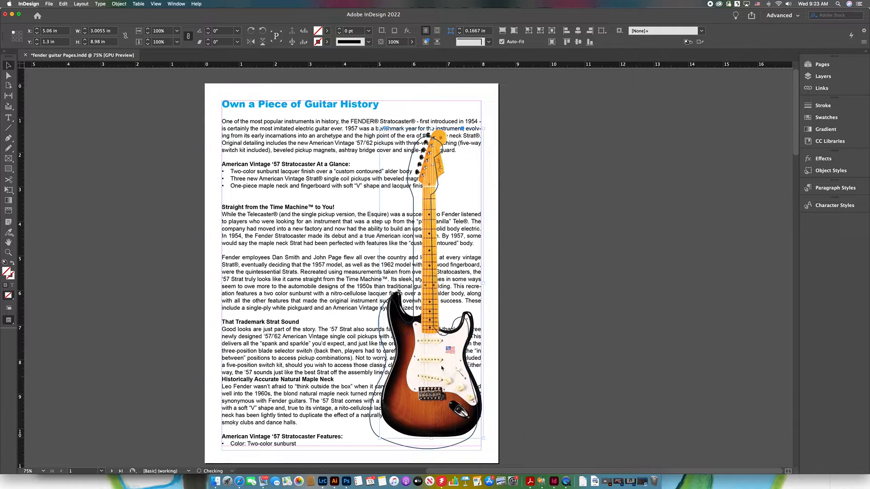
pyautogui.press('Delete')
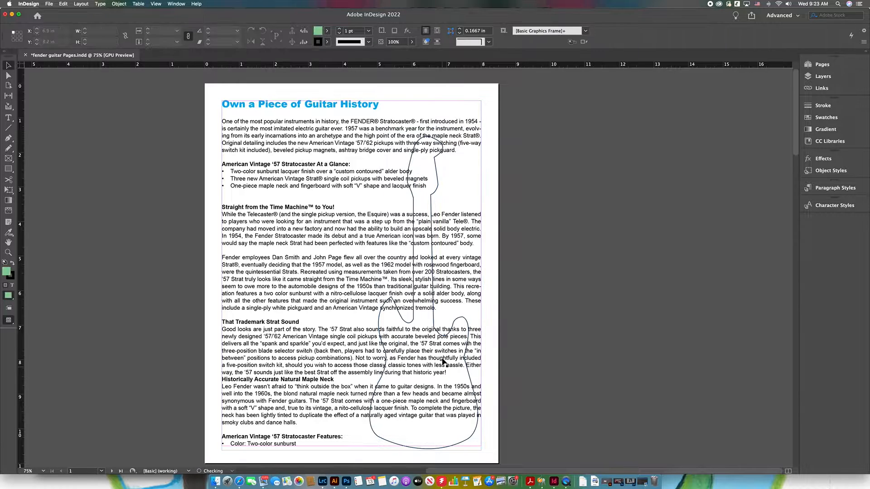
pyautogui.click(464, 321)
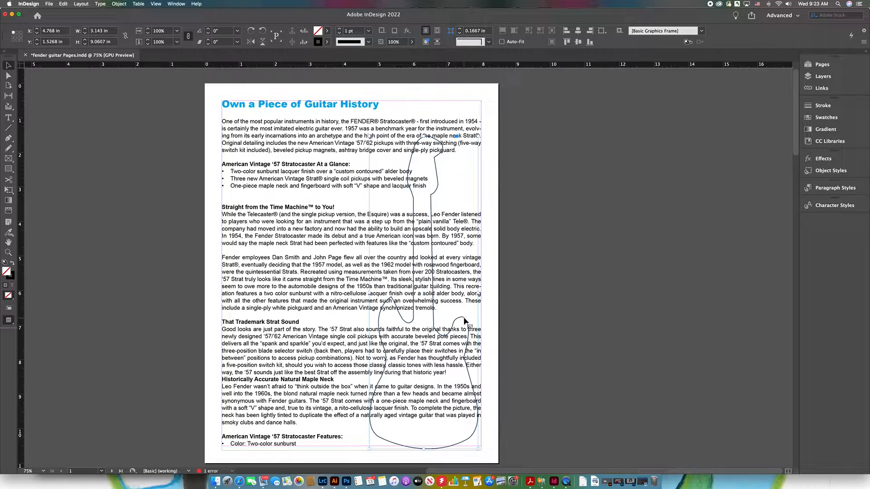
pyautogui.rightClick(424, 321)
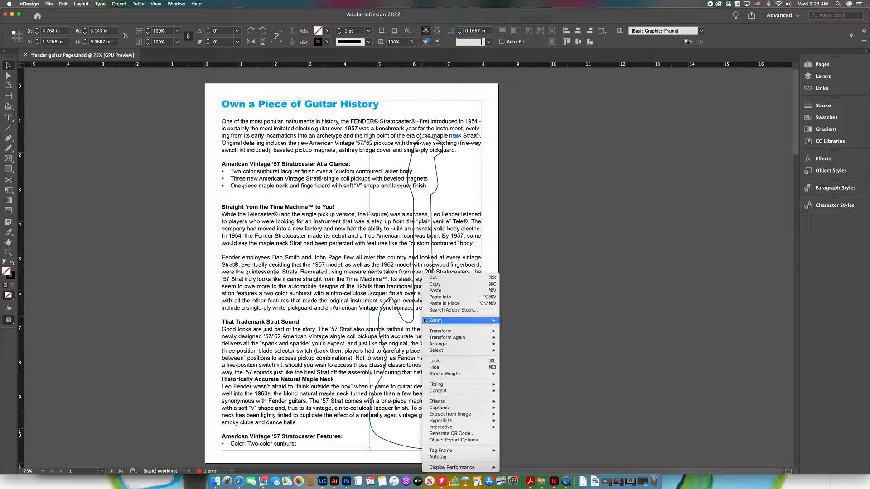
pyautogui.click(447, 298)
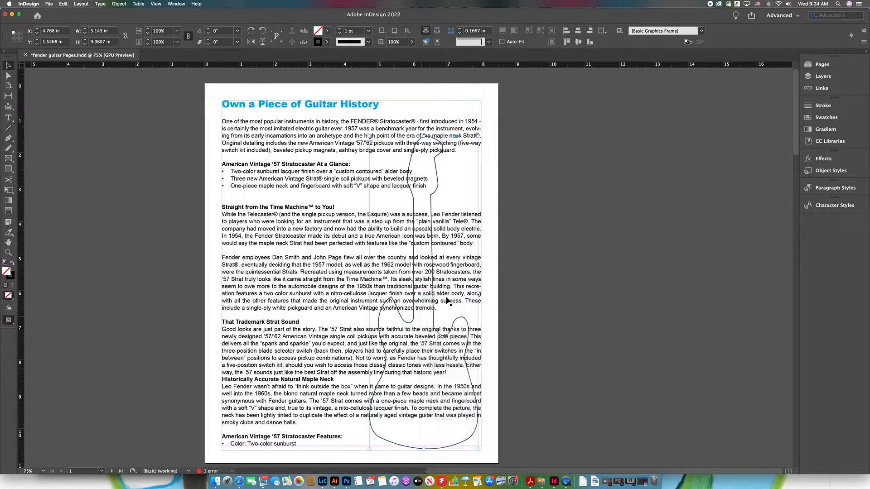
# Move the outline to about X 4.66, Y 1.75 in and reposition the guitar image inside it to fit the traced shape
pyautogui.moveTo(425, 350); pyautogui.dragTo(422, 357)
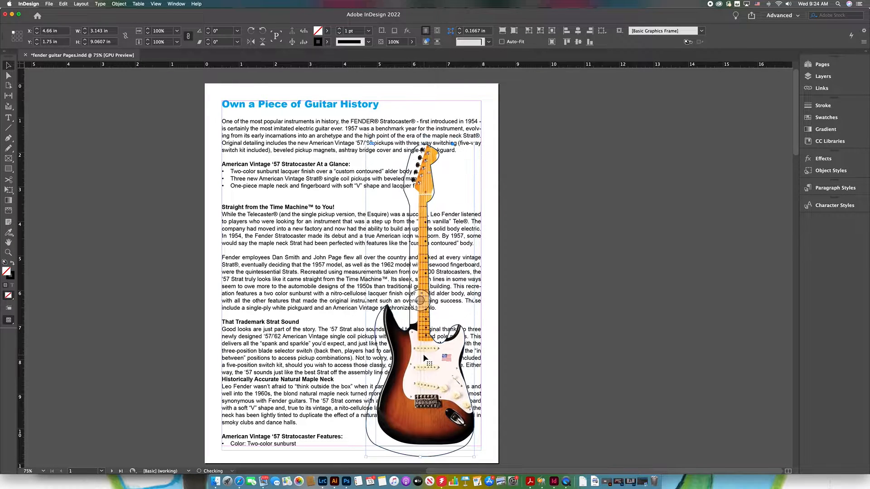
pyautogui.doubleClick(437, 340)
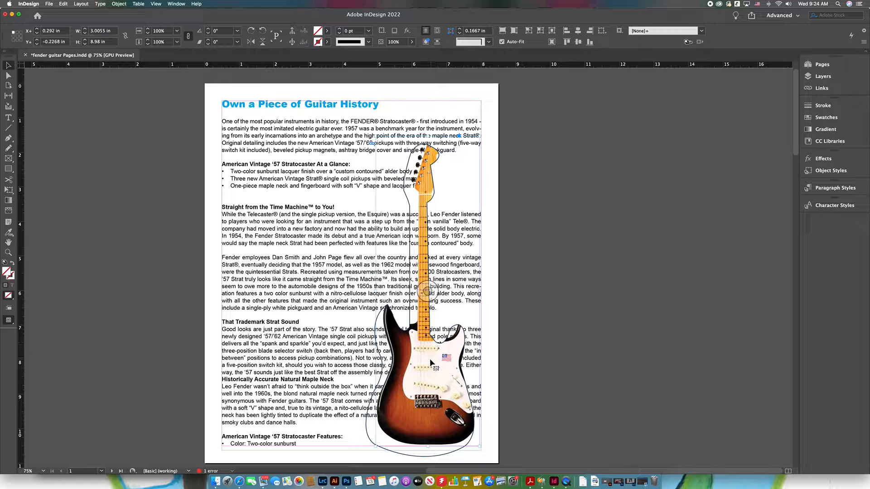
pyautogui.click(580, 346)
pyautogui.moveTo(443, 363); pyautogui.dragTo(434, 375)
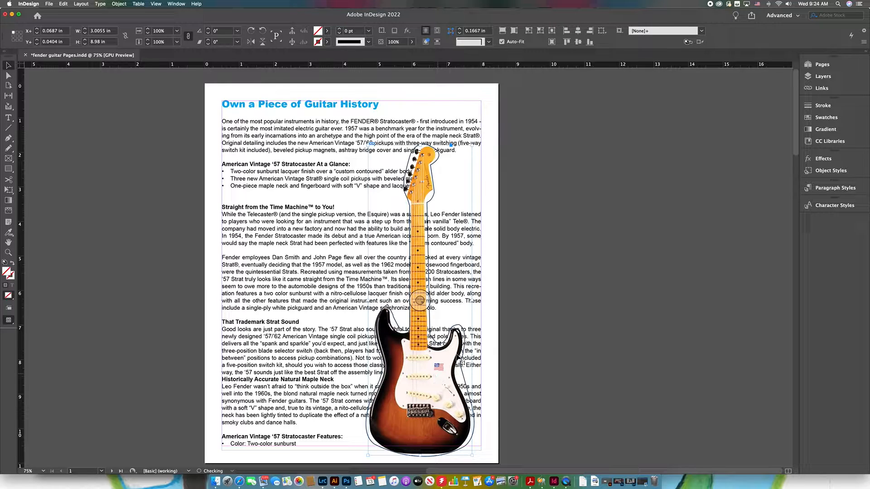
pyautogui.click(546, 405)
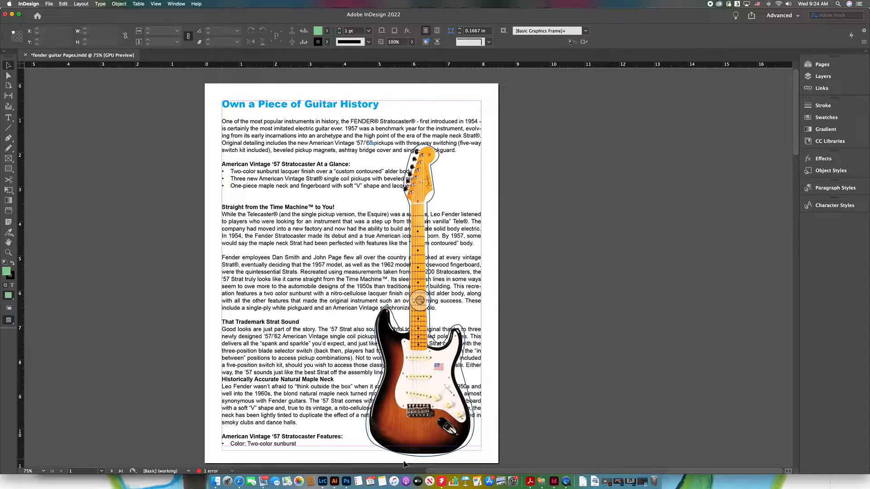
# Set the stroke of the guitar outline to None and deselect it
pyautogui.click(414, 457)
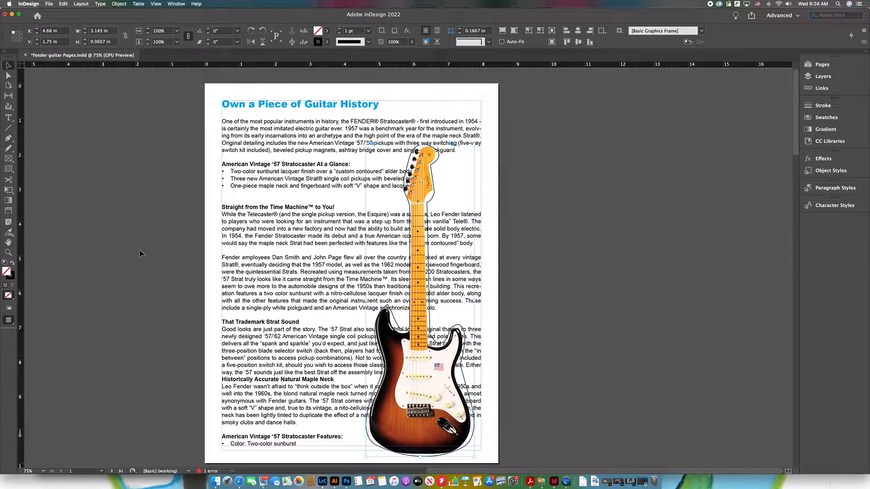
pyautogui.click(327, 42)
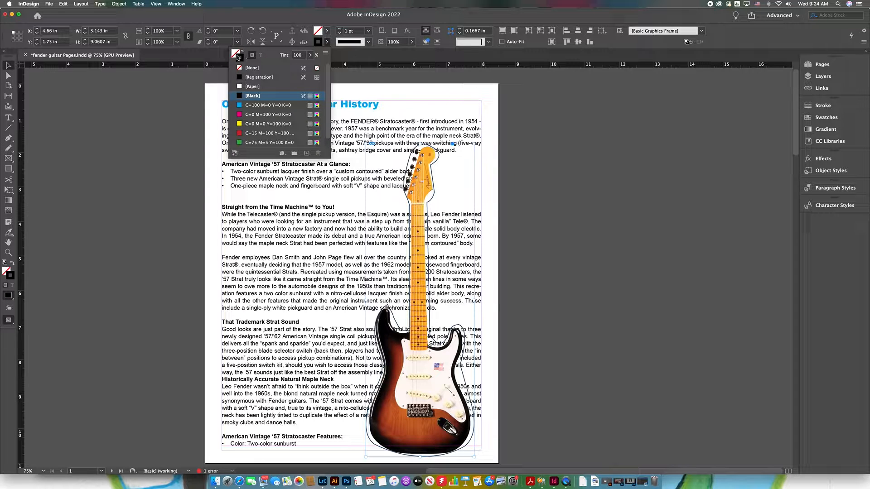
pyautogui.click(243, 68)
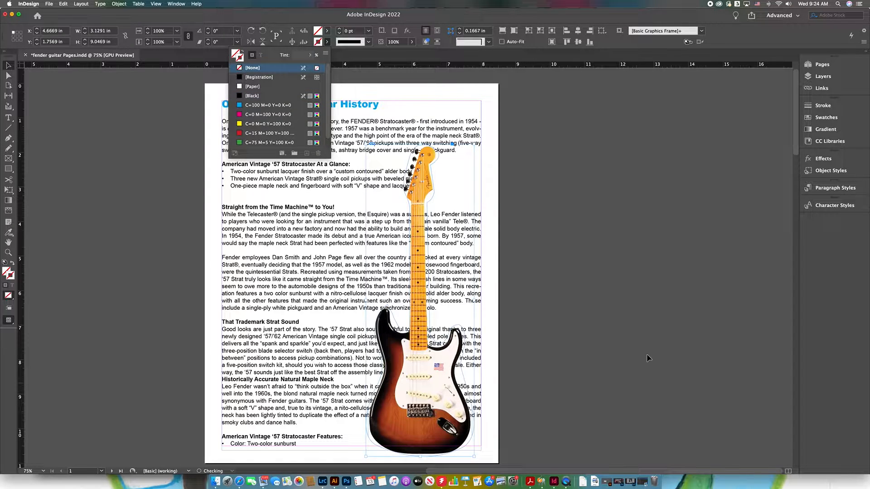
pyautogui.click(575, 287)
pyautogui.click(419, 227)
pyautogui.moveTo(451, 192); pyautogui.dragTo(431, 192)
pyautogui.press('super+z')
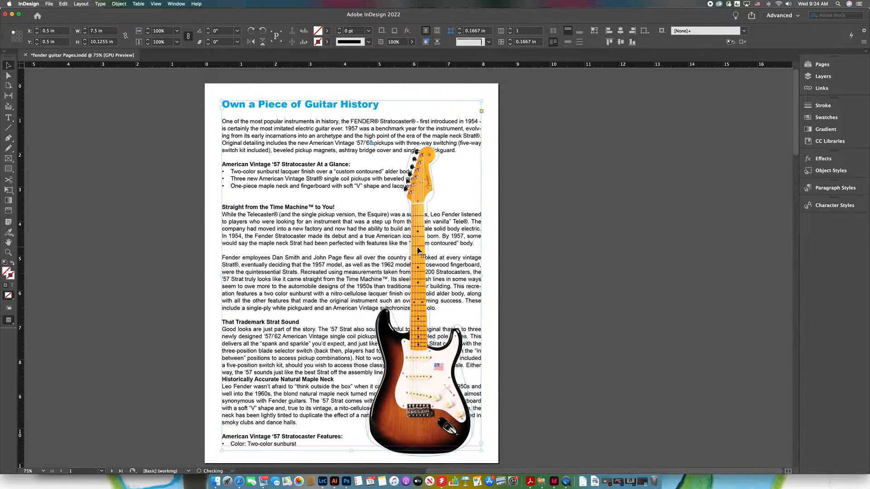
# Enable Auto-Fit for the guitar-shaped frame and move it up toward the right margin of page 1
pyautogui.keyDown('shift'); pyautogui.click(427, 261); pyautogui.keyUp('shift')
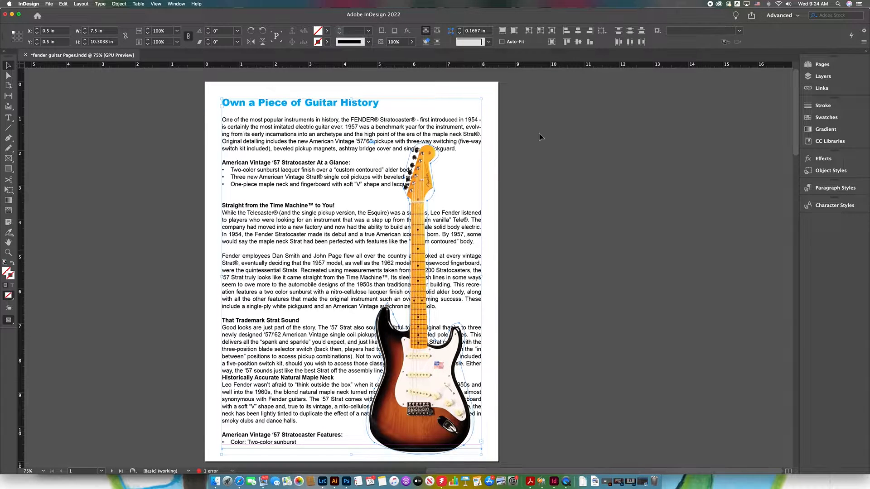
pyautogui.click(502, 42)
pyautogui.moveTo(428, 384); pyautogui.dragTo(439, 353)
pyautogui.click(581, 341)
pyautogui.moveTo(335, 330); pyautogui.dragTo(325, 335)
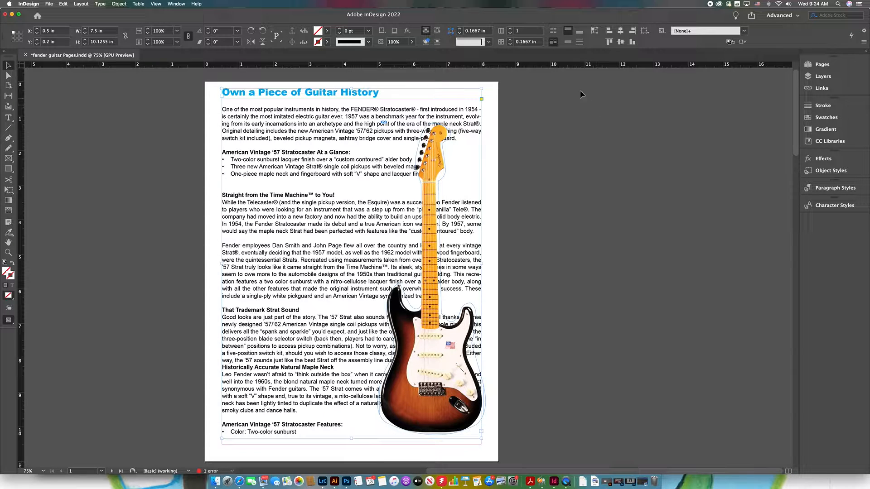
# Display the Text Wrap options and place them beside the page
pyautogui.click(175, 4)
pyautogui.click(187, 162)
pyautogui.moveTo(279, 120); pyautogui.dragTo(626, 133)
# Move the guitar frame to about X 5.78, Y 1.22 in, overhanging the right edge of page 1, and select it
pyautogui.moveTo(428, 154); pyautogui.dragTo(466, 172)
pyautogui.moveTo(377, 141); pyautogui.dragTo(368, 135)
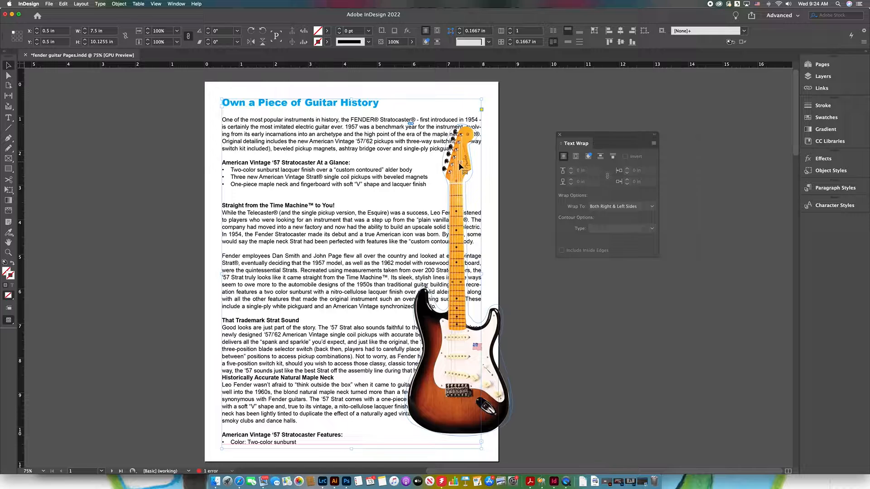
pyautogui.click(509, 401)
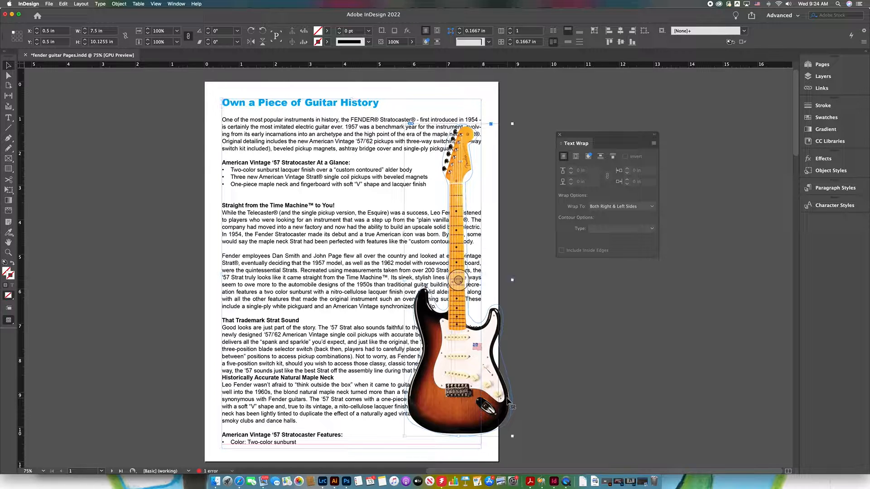
# Try wrapping the article text around the guitar frame's bounding box
pyautogui.click(575, 156)
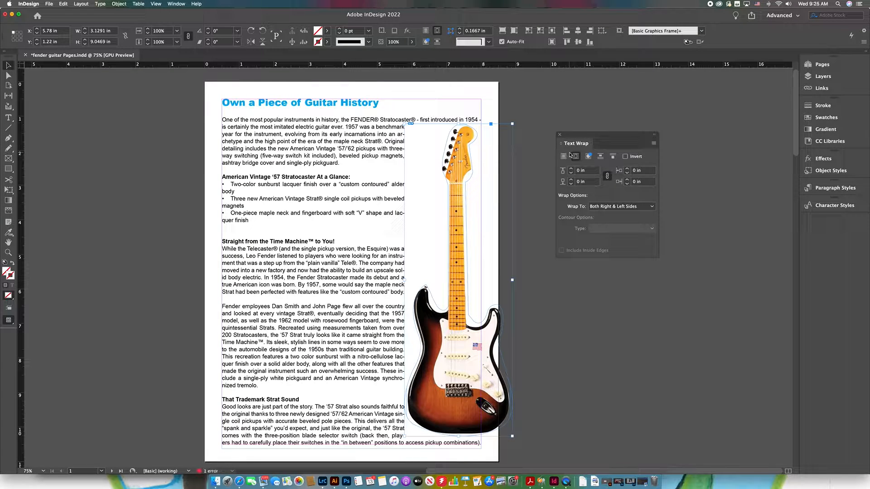
pyautogui.click(514, 198)
pyautogui.press('a')
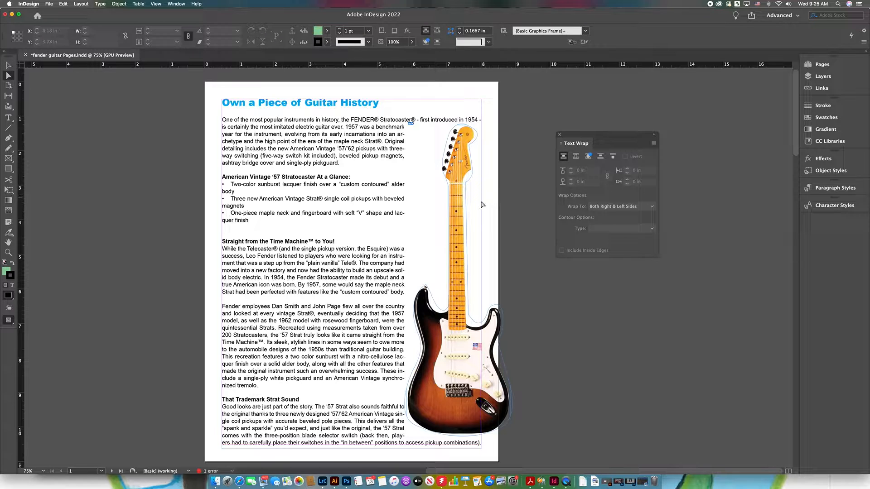
# Try shifting the guitar image inside its frame, and undo both that move and the bounding-box text wrap
pyautogui.click(407, 253)
pyautogui.moveTo(462, 346); pyautogui.dragTo(448, 361)
pyautogui.press('super+z')
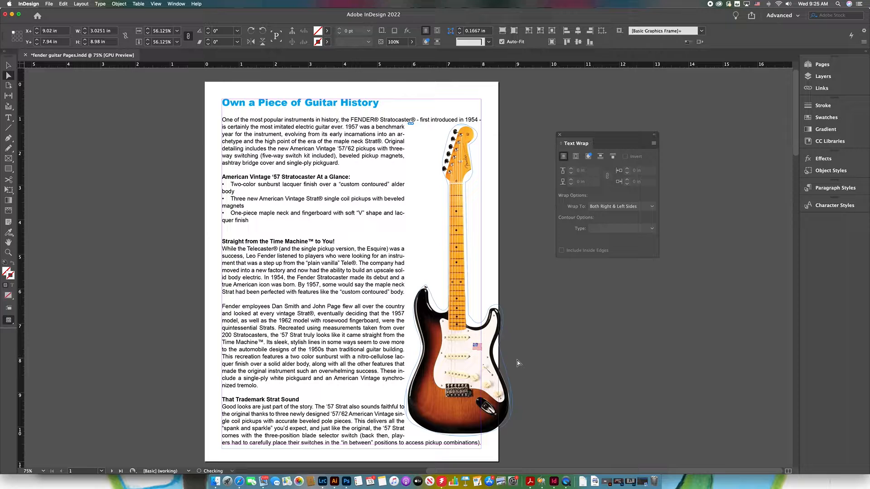
pyautogui.press('super+z')
pyautogui.press('super+z')
pyautogui.click(525, 370)
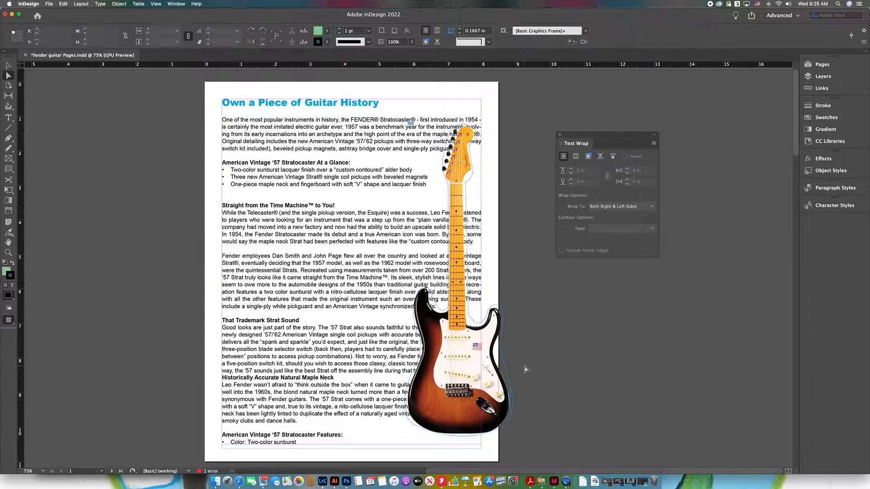
# Reselect the whole guitar frame and keep it at X 5.78, Y 1.22 in
pyautogui.press('v')
pyautogui.moveTo(506, 374); pyautogui.dragTo(520, 374)
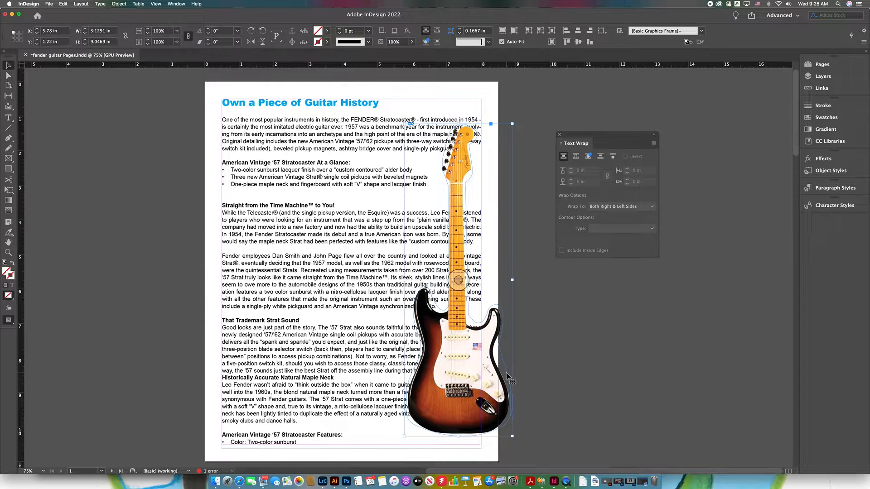
pyautogui.press('super+z')
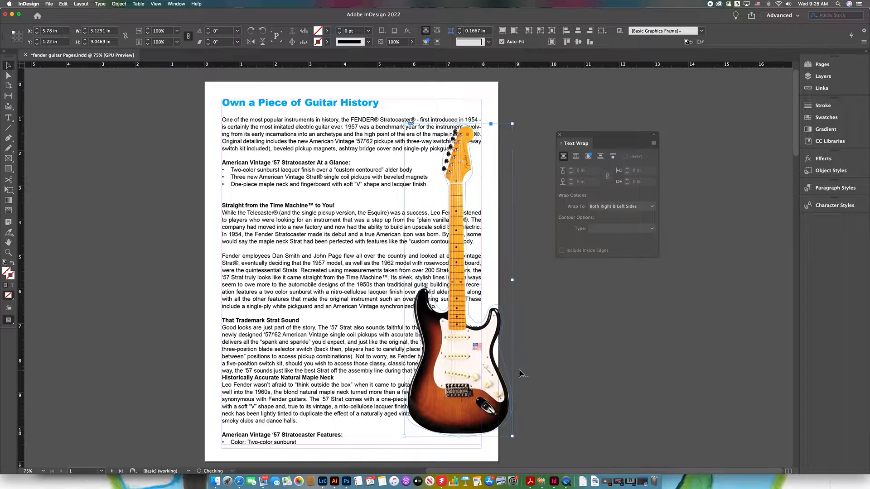
# Rotate the guitar frame -8.5° and move it to about X 5.79, Y 1.12 in, within page 1
pyautogui.click(575, 156)
pyautogui.press('super+z')
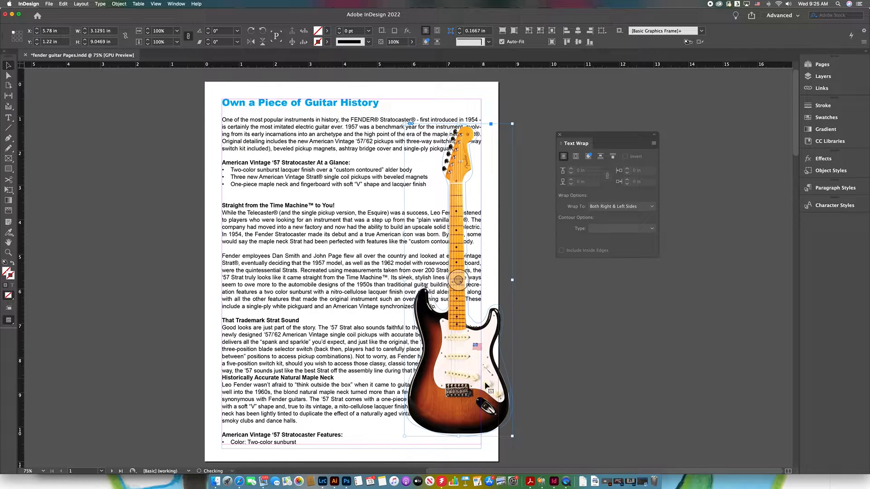
pyautogui.moveTo(507, 372); pyautogui.dragTo(489, 380)
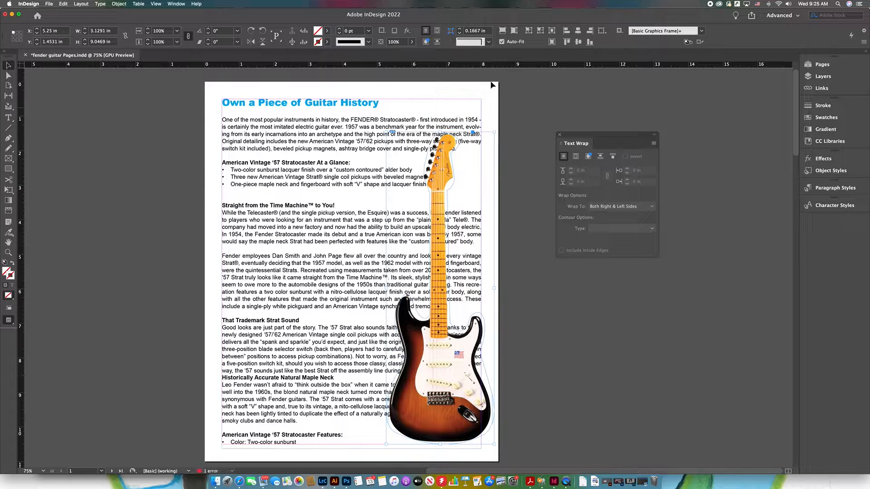
pyautogui.moveTo(496, 130); pyautogui.dragTo(520, 141)
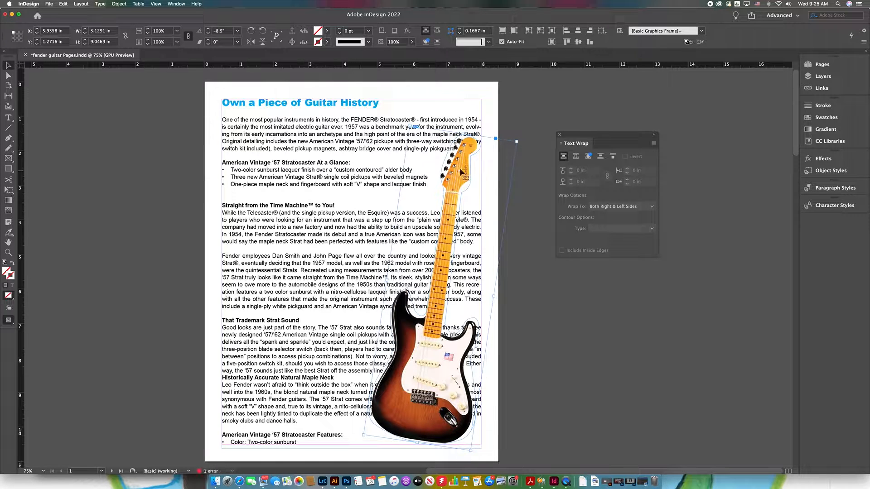
pyautogui.moveTo(449, 171); pyautogui.dragTo(451, 163)
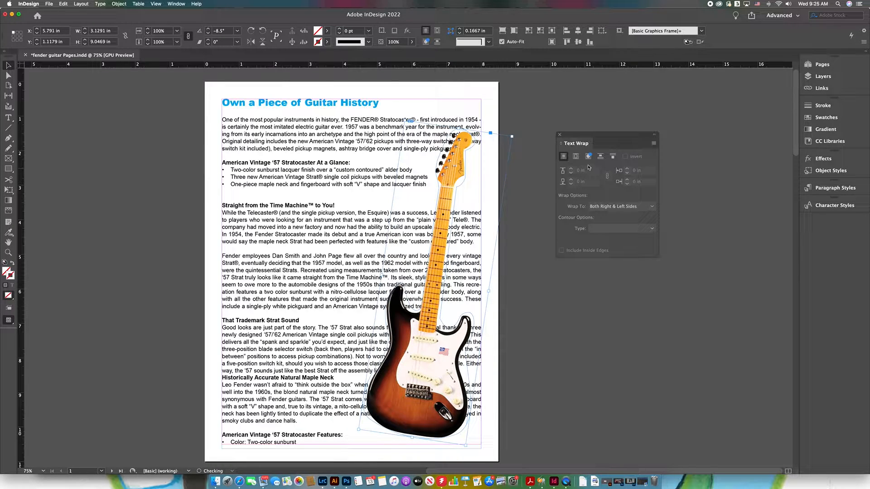
# Wrap the article text around the tilted guitar frame's object shape, leaving the wrap offset at 0 in
pyautogui.click(576, 157)
pyautogui.click(562, 156)
pyautogui.click(587, 157)
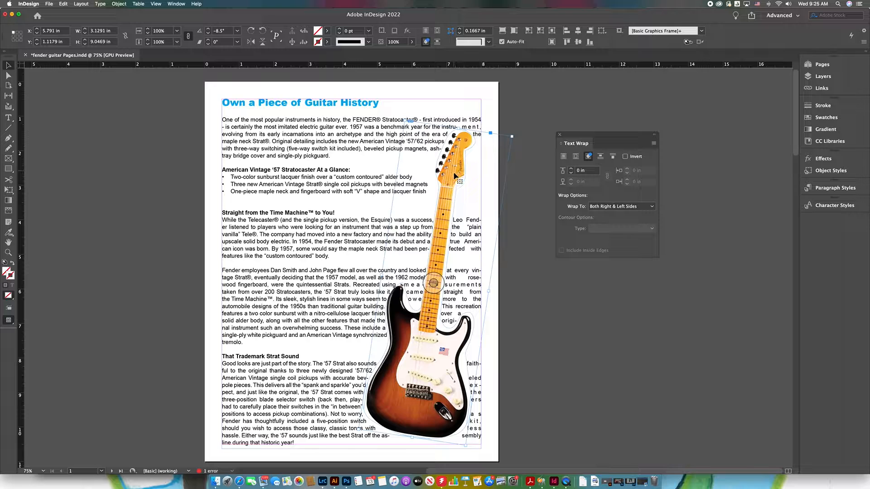
# Narrow the article text frame so its right edge runs behind the guitar neck, and move the guitar to about X 5.96, Y 1.15 in
pyautogui.click(384, 259)
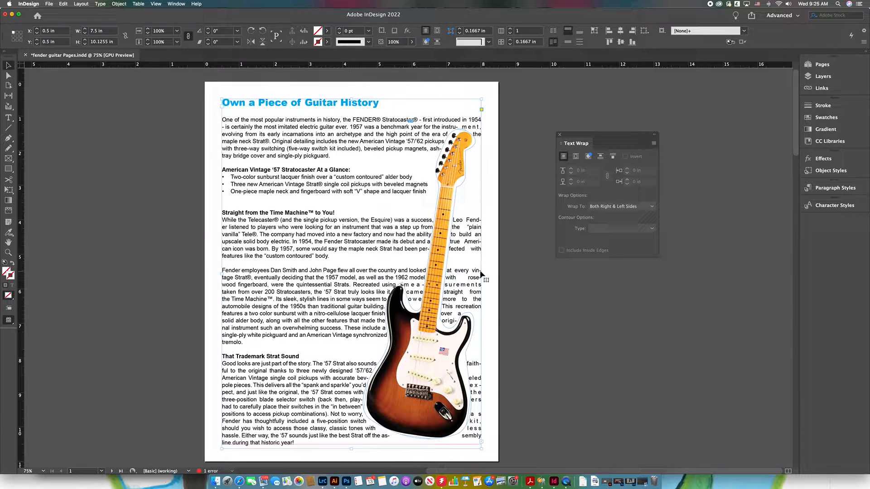
pyautogui.moveTo(480, 273); pyautogui.dragTo(439, 274)
pyautogui.moveTo(460, 363); pyautogui.dragTo(465, 359)
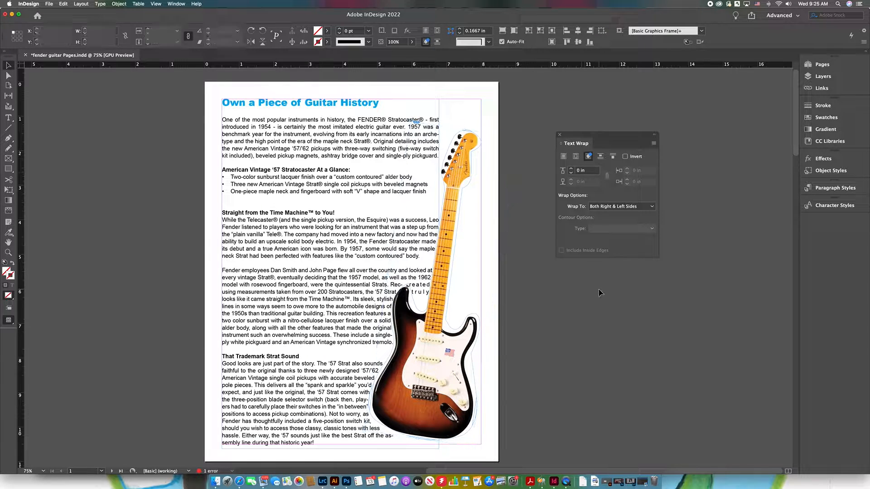
# Slant the article text frame's right edge, moving its upper right corner to about X 7.94, Y 0.5 in and its lower right corner slightly inward
pyautogui.click(385, 129)
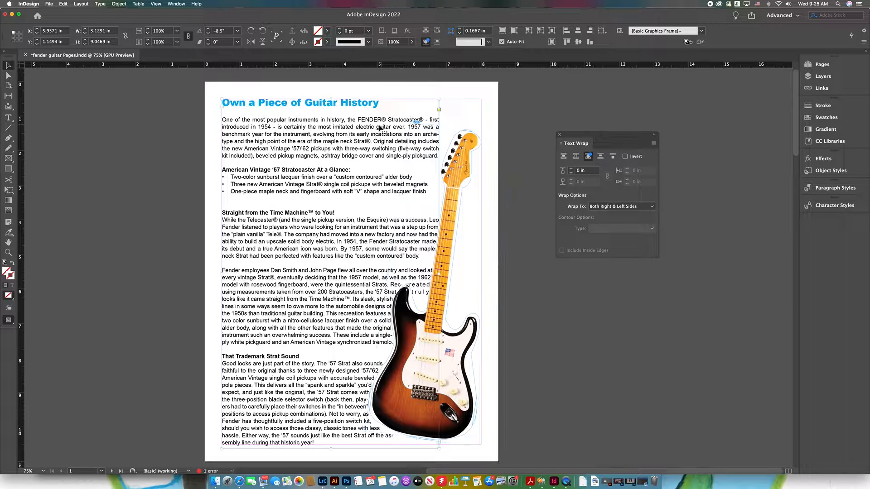
pyautogui.press('a')
pyautogui.click(434, 104)
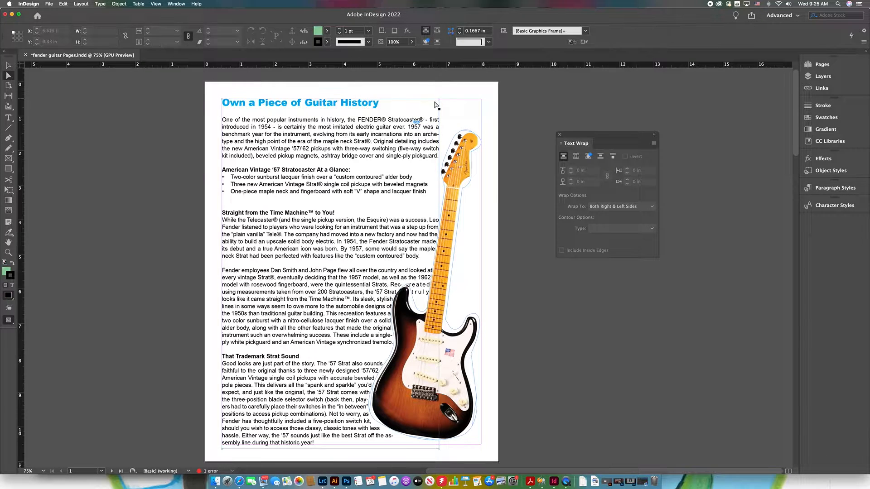
pyautogui.moveTo(440, 103); pyautogui.dragTo(458, 104)
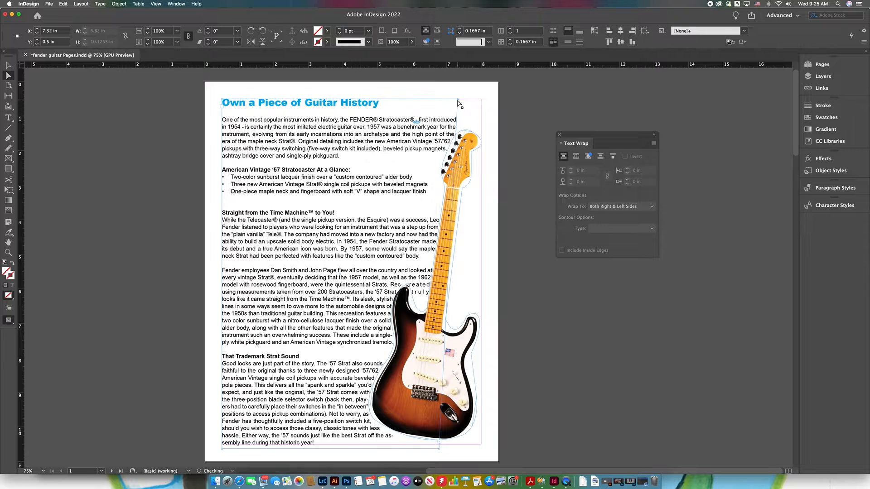
pyautogui.moveTo(462, 102); pyautogui.dragTo(480, 104)
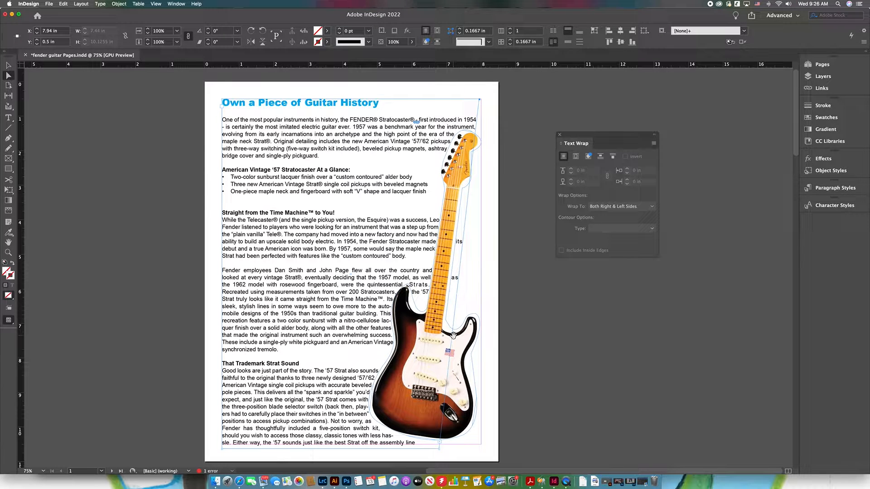
pyautogui.moveTo(438, 448); pyautogui.dragTo(428, 451)
pyautogui.click(537, 374)
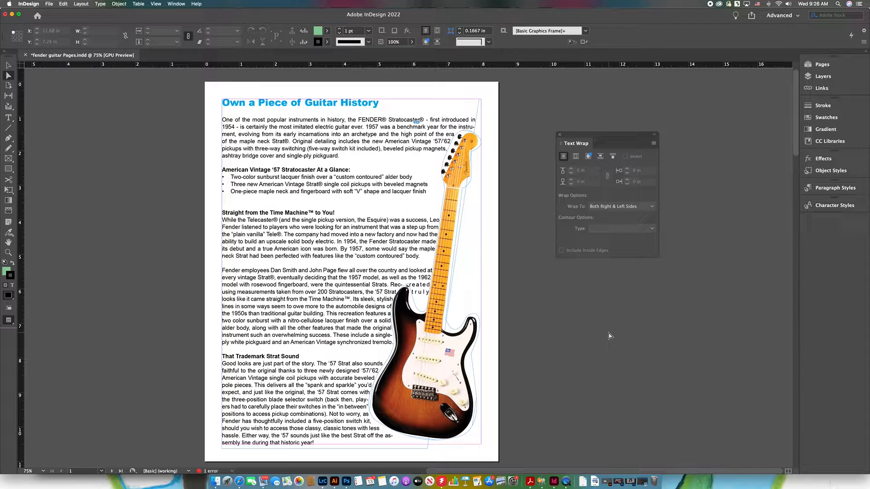
# Set the guitar frame's text wrap offset to 0.125 in and reselect the article text frame
pyautogui.click(8, 65)
pyautogui.click(425, 282)
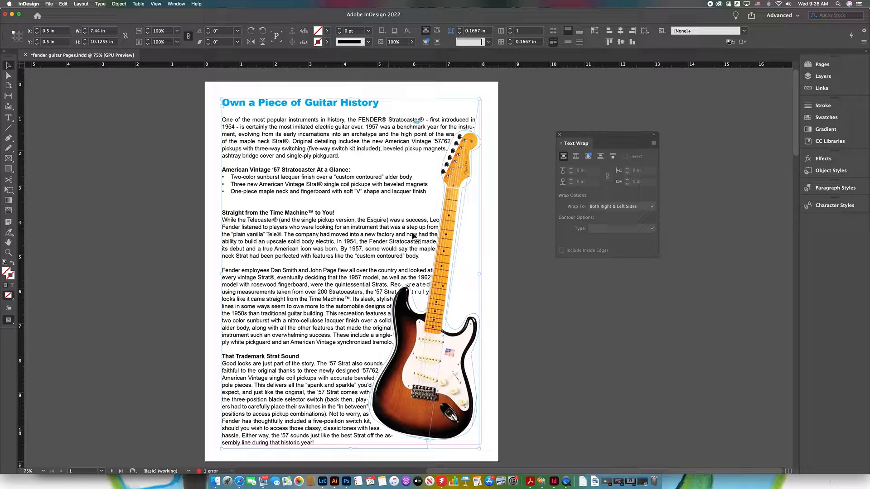
pyautogui.click(468, 429)
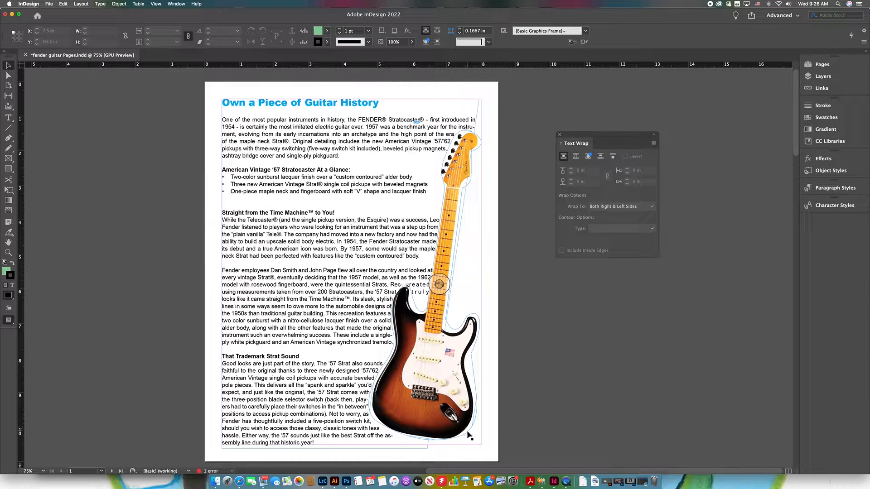
pyautogui.click(467, 433)
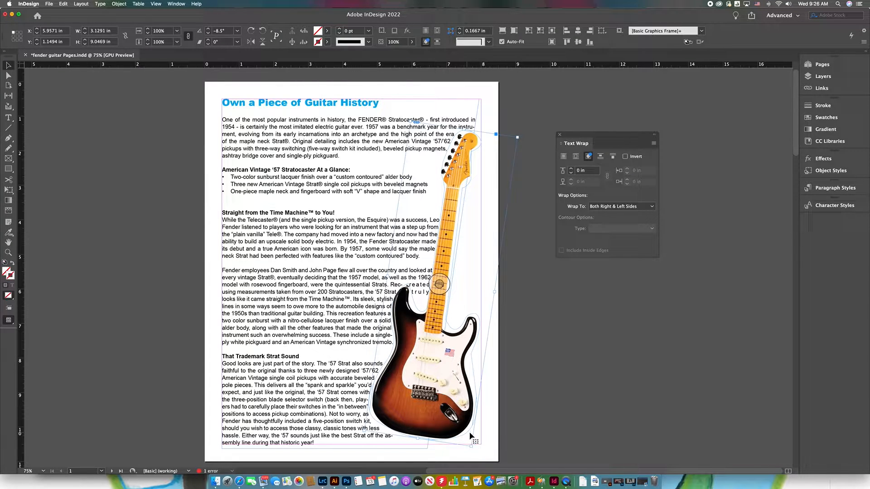
pyautogui.click(571, 169)
pyautogui.click(571, 169)
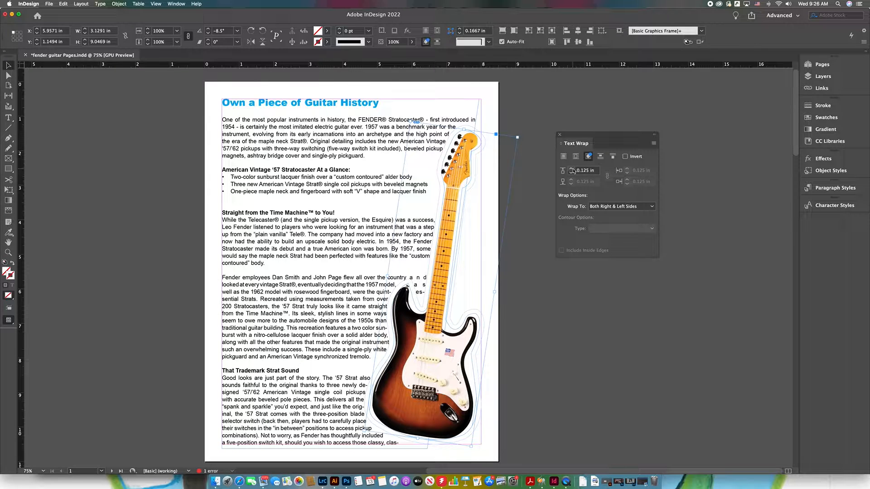
pyautogui.click(658, 326)
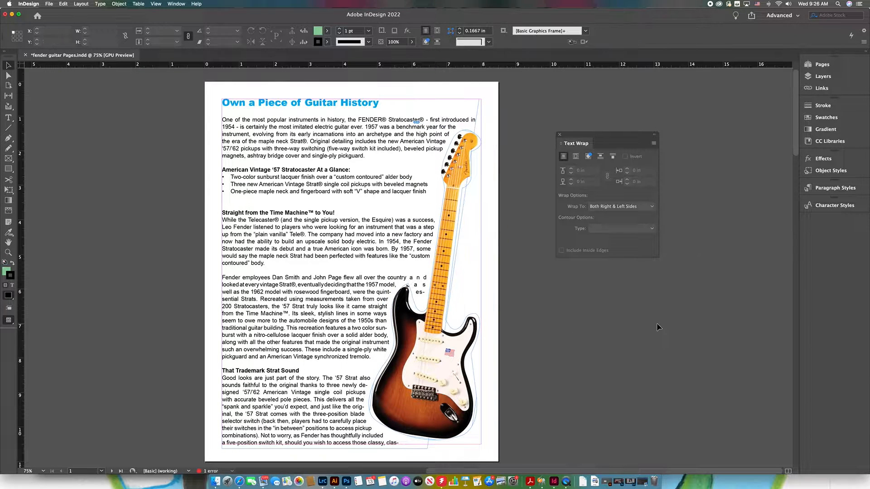
pyautogui.click(410, 264)
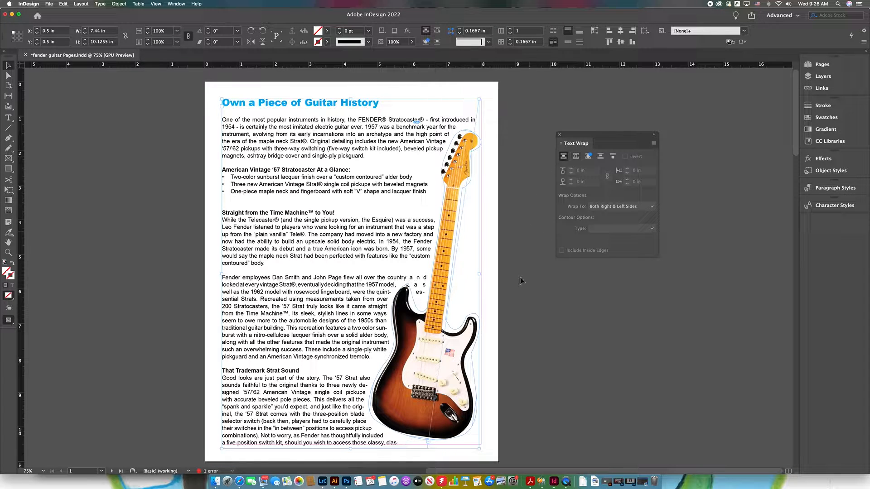
# Go to page 6 and delete the right-hand of its two curved text frames
pyautogui.scroll(2, 524, 281)
pyautogui.click(517, 367)
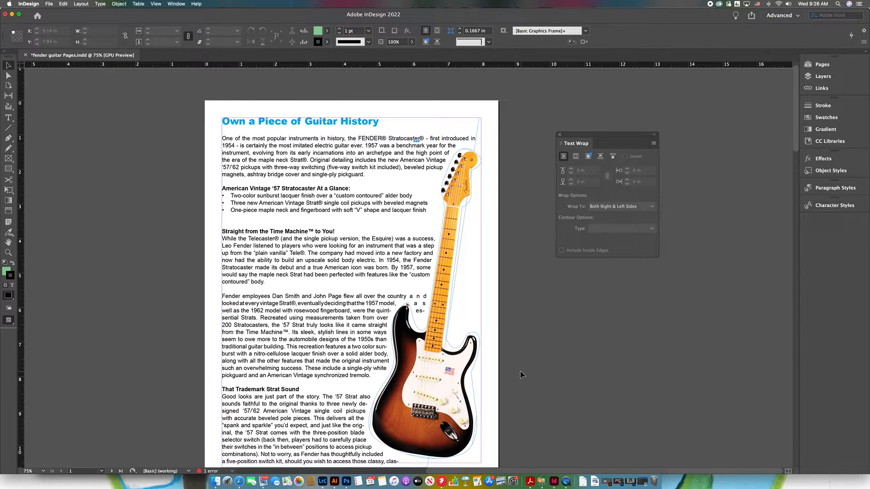
pyautogui.scroll(-15, 518, 370)
pyautogui.hscroll(-10, 520, 374)
pyautogui.scroll(-2, 519, 374)
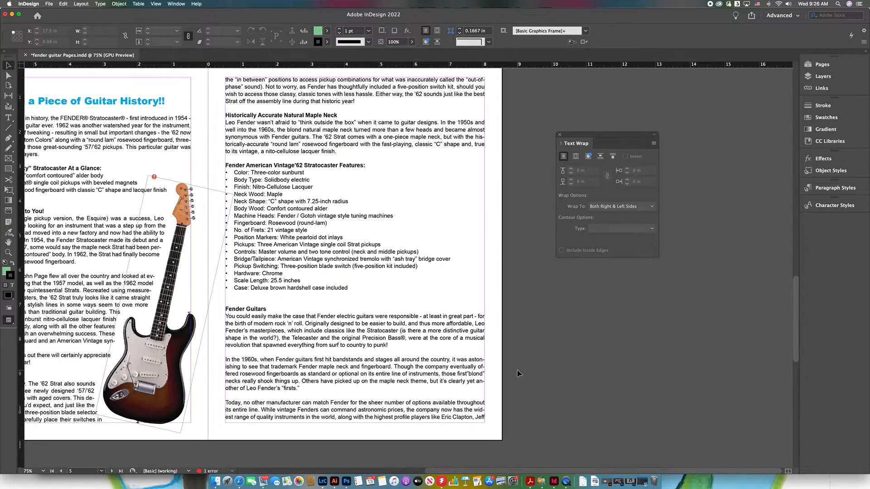
pyautogui.scroll(-15, 514, 368)
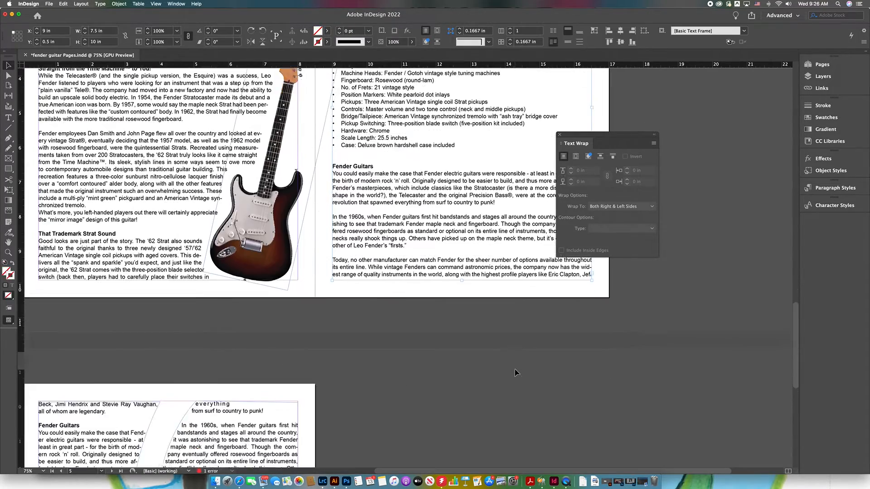
pyautogui.hscroll(-20, 527, 373)
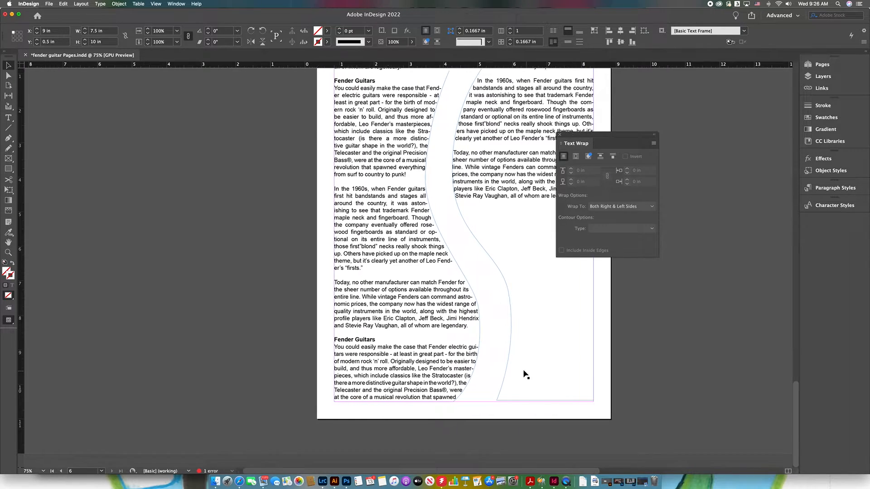
pyautogui.scroll(15, 526, 375)
pyautogui.hscroll(-2, 525, 375)
pyautogui.scroll(-8, 523, 372)
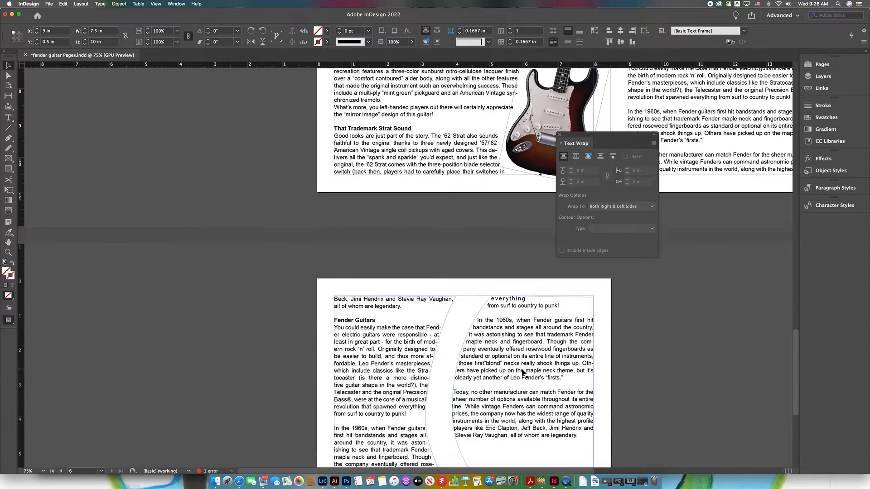
pyautogui.scroll(-5, 523, 374)
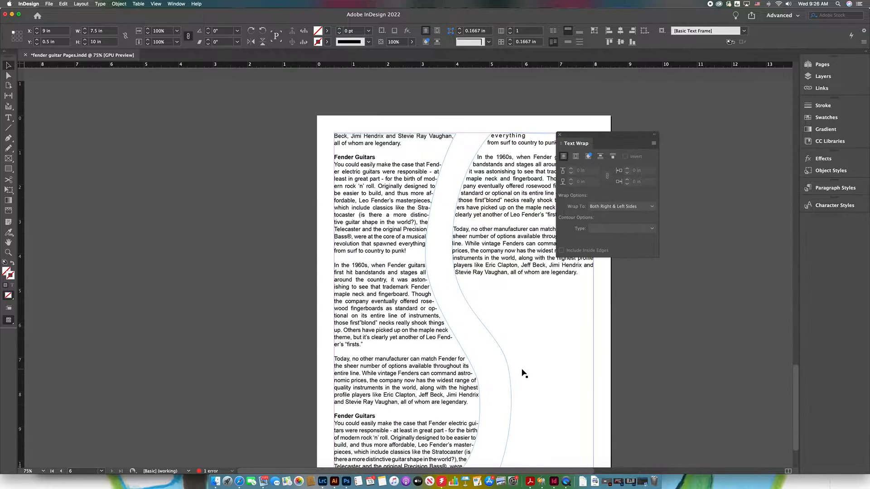
pyautogui.press('super+minus')
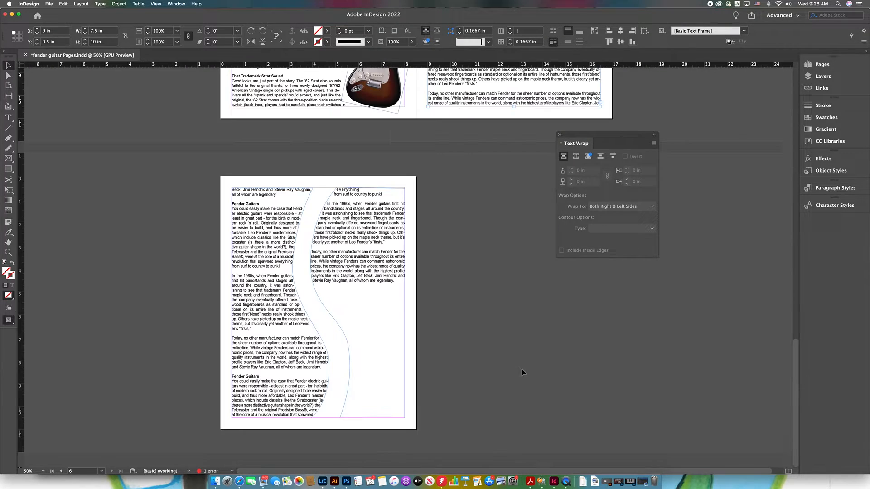
pyautogui.press('shift+super+a')
pyautogui.press('a')
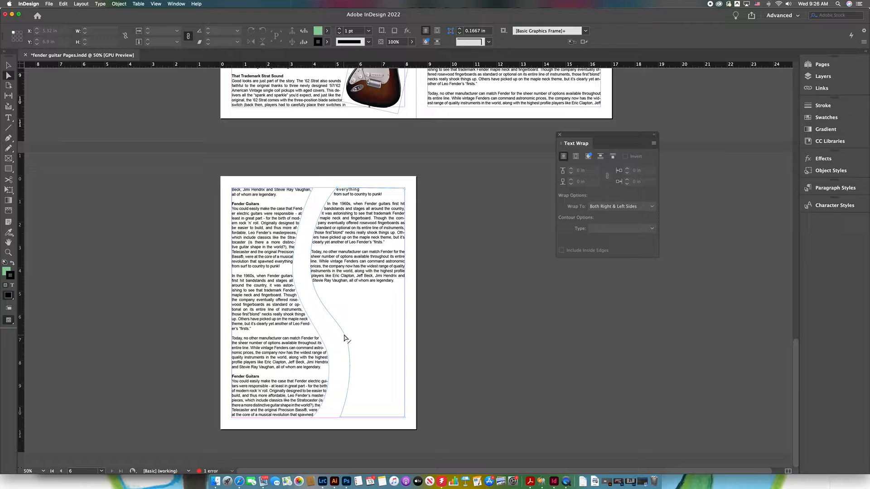
pyautogui.click(345, 336)
pyautogui.press('Delete')
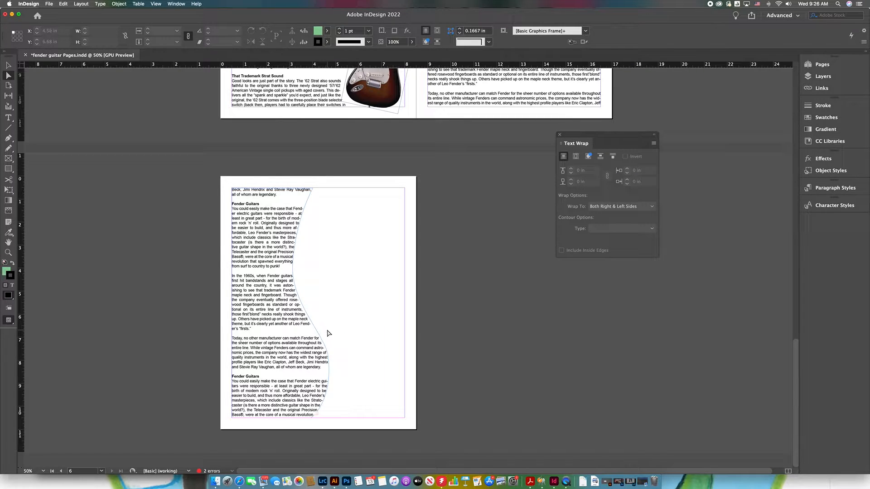
# Try stretching the remaining curved text frame on page 6 past the right page edge, and undo it
pyautogui.press('v')
pyautogui.click(302, 303)
pyautogui.moveTo(329, 302); pyautogui.dragTo(423, 302)
pyautogui.press('super+z')
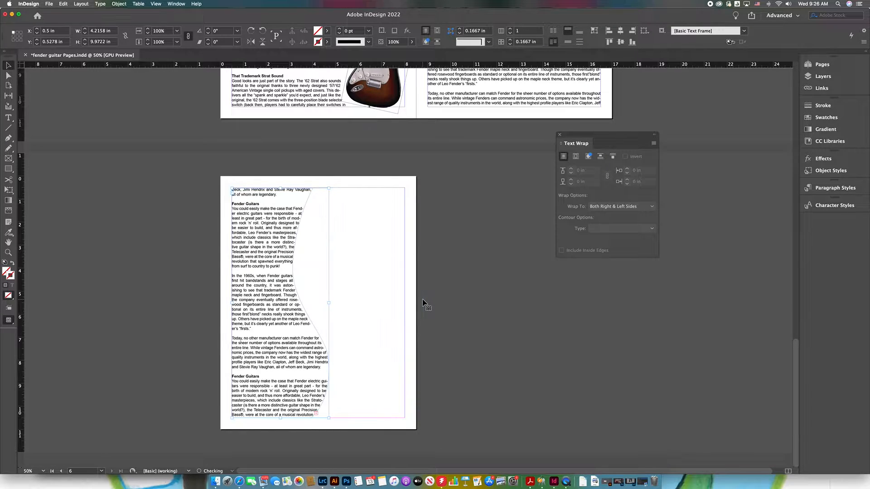
pyautogui.click(442, 303)
# Adjust the lower bulge of the remaining text frame's curved edge, bringing the frame to about 4.19 in wide
pyautogui.press('a')
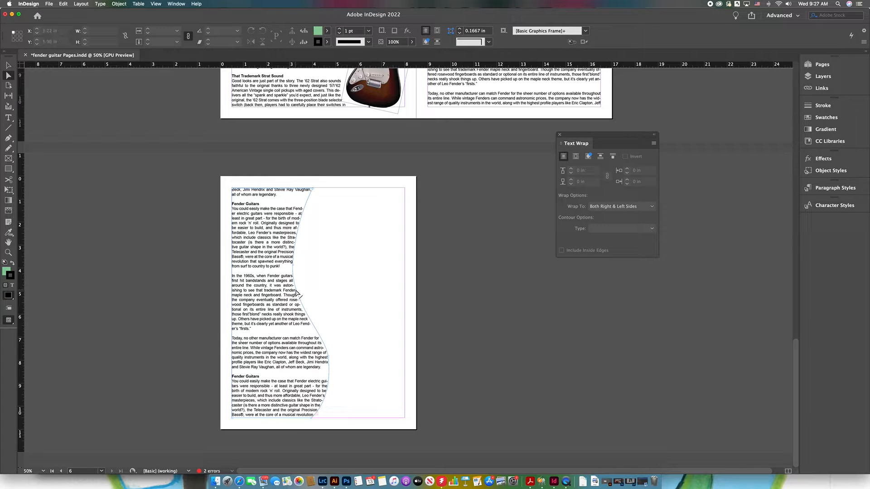
pyautogui.click(299, 295)
pyautogui.moveTo(327, 341); pyautogui.dragTo(325, 335)
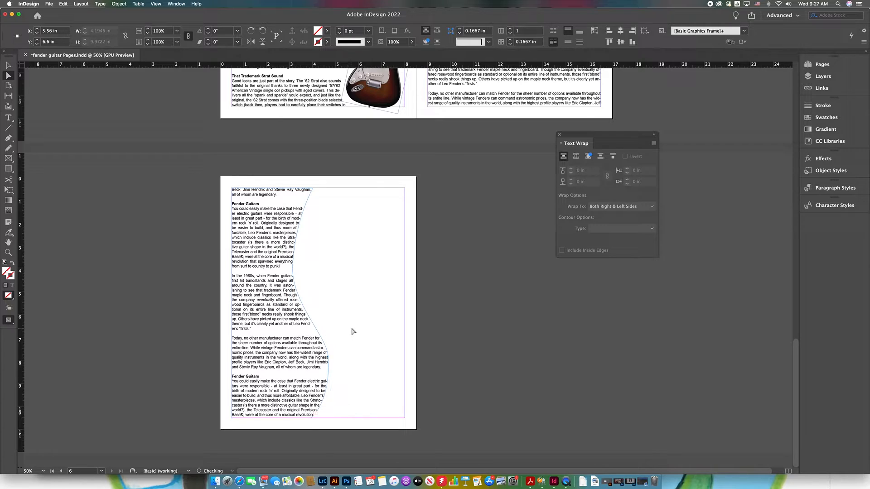
# Duplicate the curved text frame on page 6, placing the copy at about X 6.02, Y 0.28 in
pyautogui.click(350, 330)
pyautogui.press('v')
pyautogui.moveTo(255, 321); pyautogui.dragTo(406, 312)
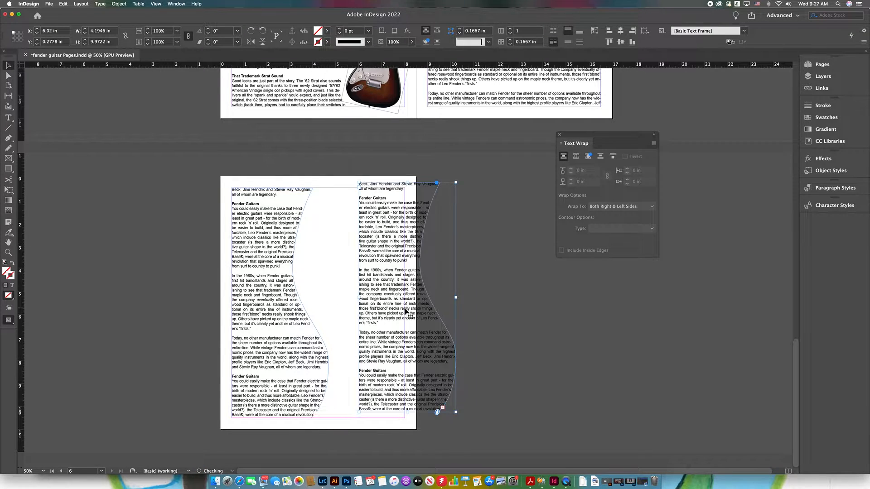
# Flip the copied text frame horizontally and move it to about X 7.57, Y 0.53 in, level with the original frame
pyautogui.rightClick(406, 312)
pyautogui.moveTo(439, 440)
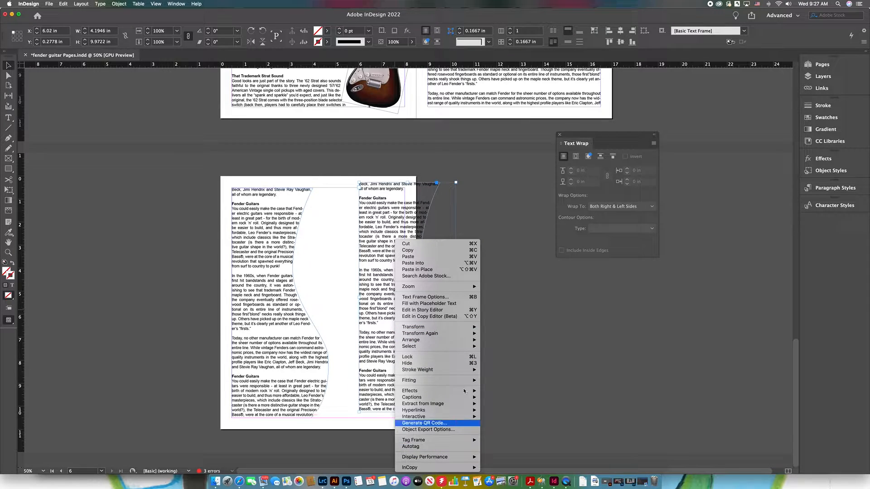
pyautogui.moveTo(458, 327)
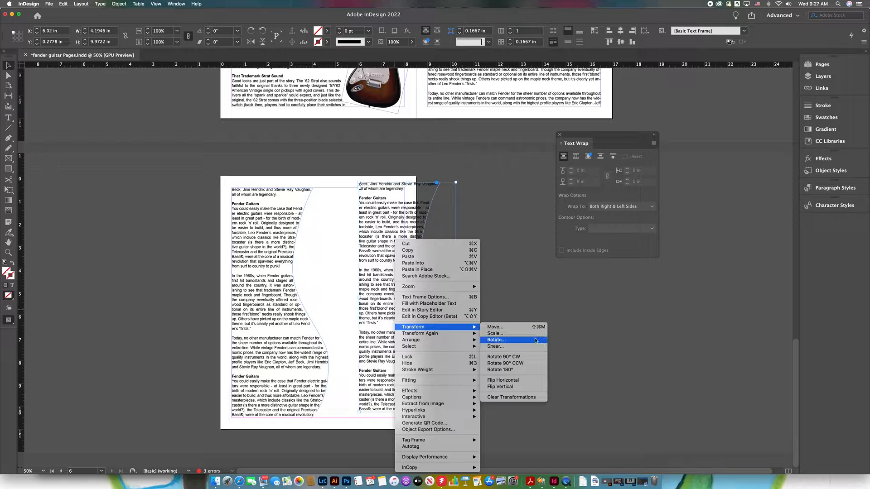
pyautogui.click(526, 382)
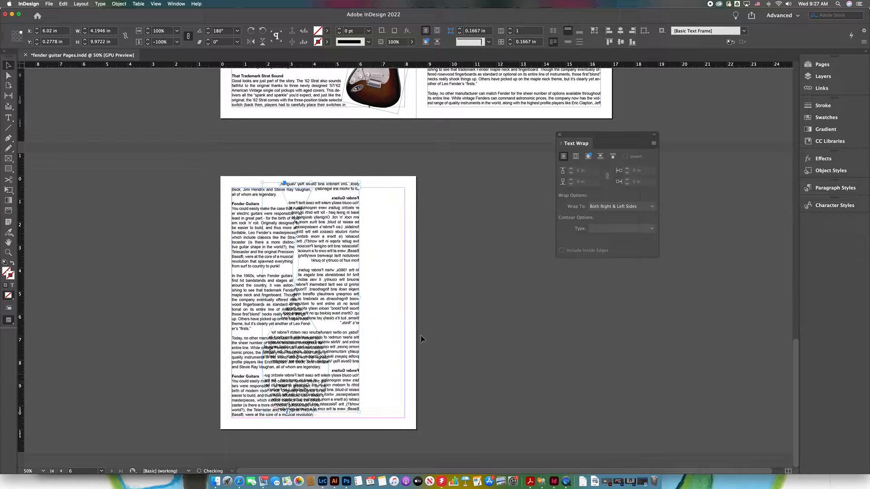
pyautogui.moveTo(345, 302); pyautogui.dragTo(380, 308)
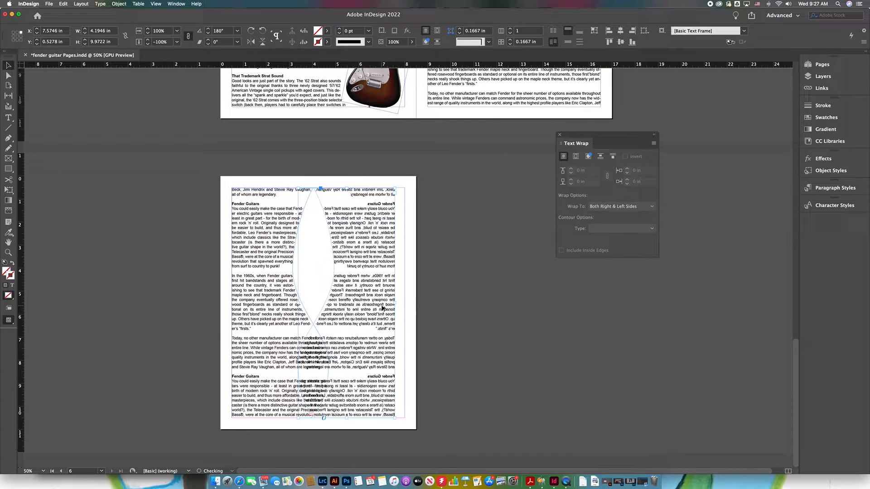
# Undo the copied frame's move and horizontal flip, try flipping it horizontally again, and undo that flip too
pyautogui.press('super+z')
pyautogui.press('super+z')
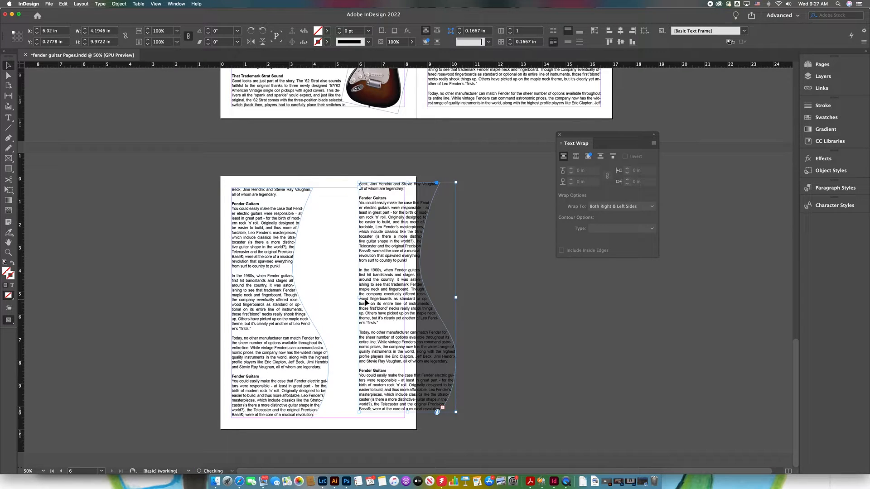
pyautogui.rightClick(403, 303)
pyautogui.moveTo(465, 328)
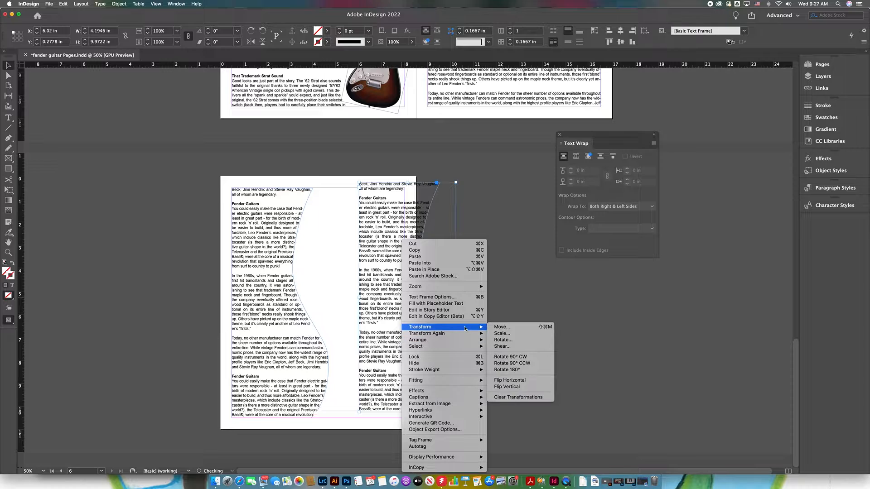
pyautogui.click(533, 384)
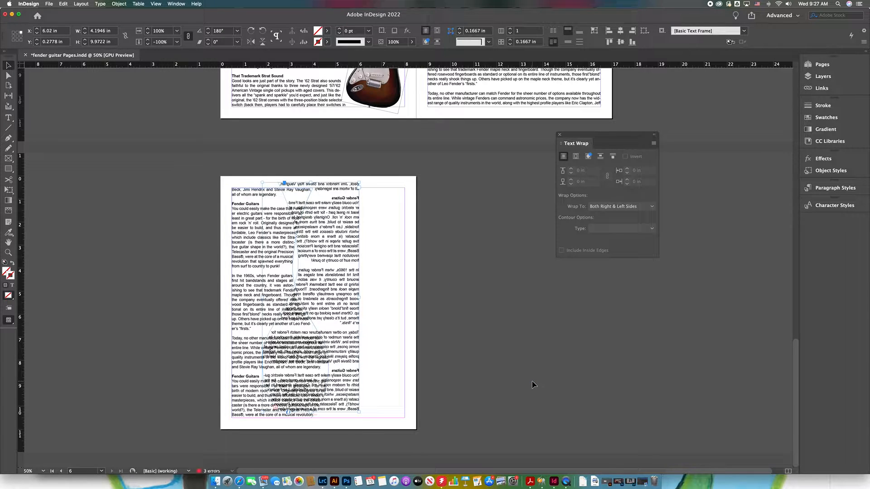
pyautogui.press('super+z')
# Flip the copied curved text frame vertically and move it to about X 7.22, Y 11 in on page 6
pyautogui.rightClick(412, 320)
pyautogui.moveTo(453, 327)
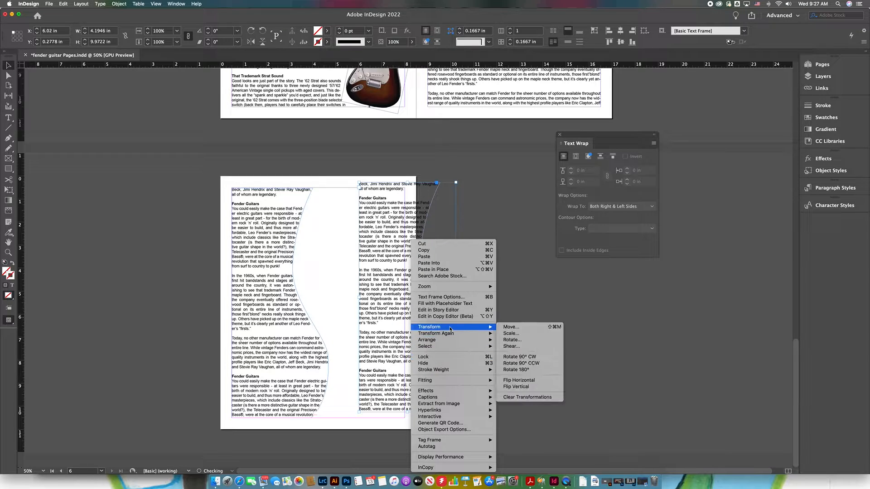
pyautogui.click(536, 387)
pyautogui.moveTo(372, 165); pyautogui.dragTo(362, 419)
pyautogui.moveTo(375, 356); pyautogui.dragTo(410, 348)
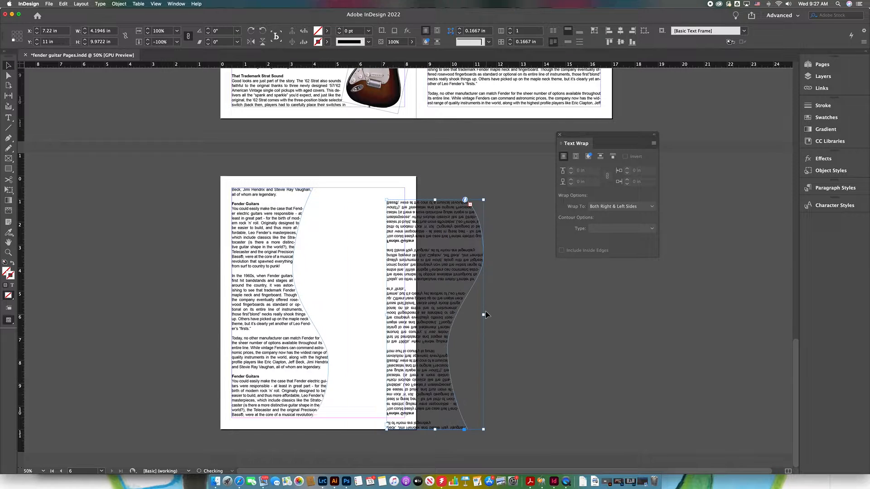
# Mirror the copied frame by pulling its curved side across to face the original, and fit it to page 6's right and top margins, about 3.92 in wide
pyautogui.moveTo(485, 315); pyautogui.dragTo(317, 313)
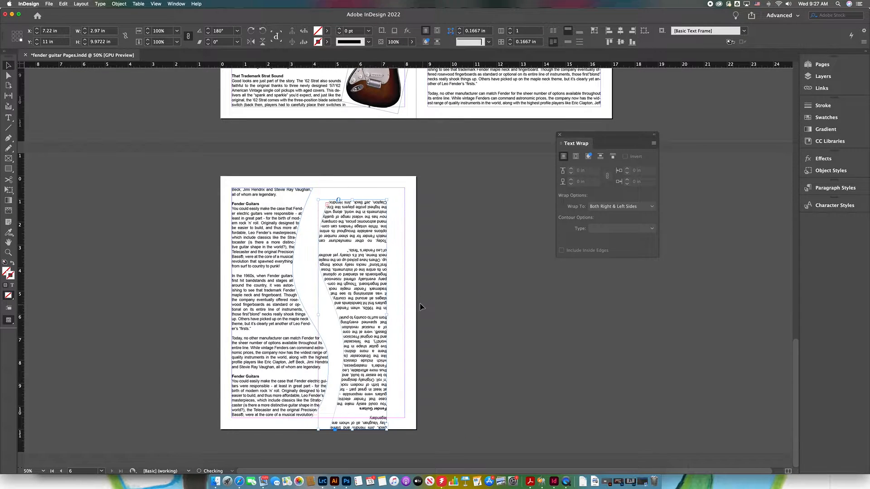
pyautogui.moveTo(368, 304); pyautogui.dragTo(404, 300)
pyautogui.moveTo(359, 184); pyautogui.dragTo(359, 188)
pyautogui.press('super+shift+a')
pyautogui.press('a')
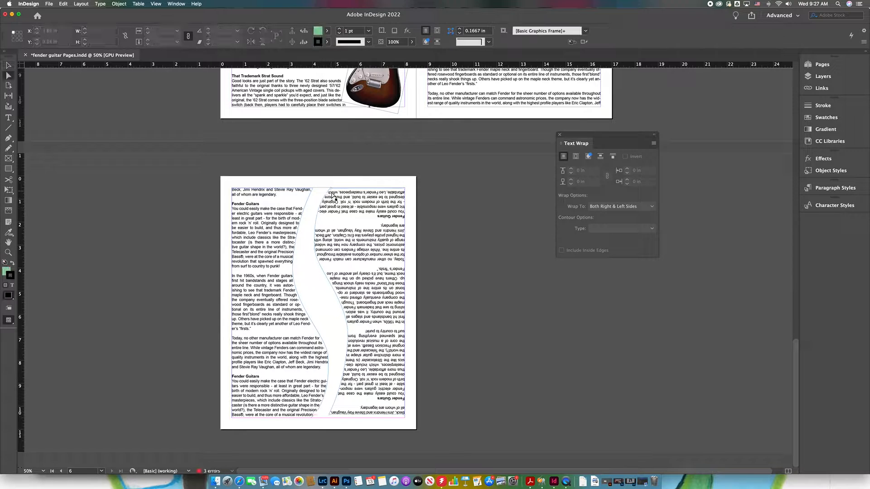
# Delete all the upside-down text from the copied curved frame on page 6
pyautogui.doubleClick(339, 199)
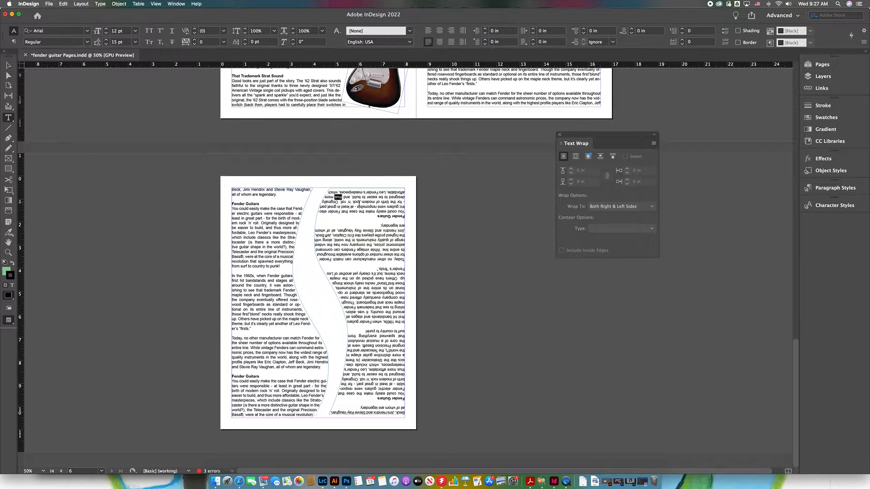
pyautogui.tripleClick(346, 201)
pyautogui.click(347, 201)
pyautogui.click(346, 201)
pyautogui.tripleClick(346, 202)
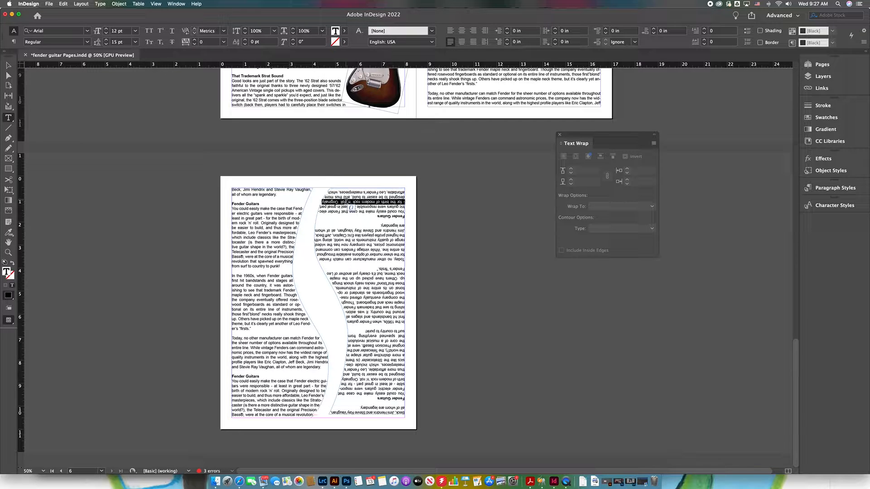
pyautogui.click(346, 202)
pyautogui.click(346, 202)
pyautogui.press('BackSpace')
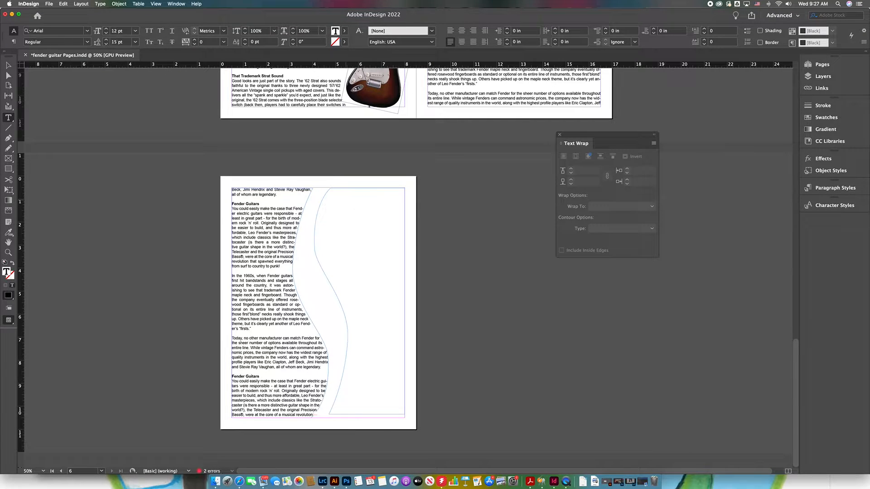
pyautogui.press('Escape')
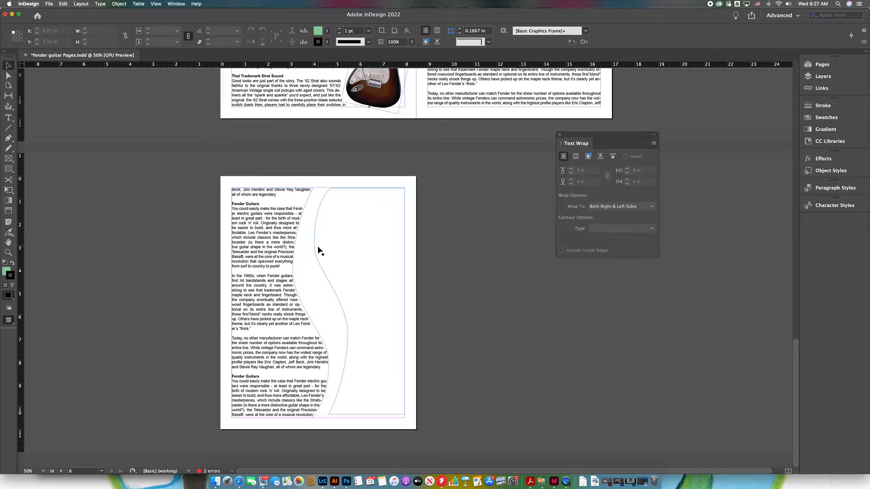
# Extend the empty curved frame to about 10.07 in tall and reshape its curve through about X 5.38, Y 7.88 in and X 4.23, Y 3.82 in
pyautogui.click(315, 250)
pyautogui.moveTo(363, 417); pyautogui.dragTo(363, 422)
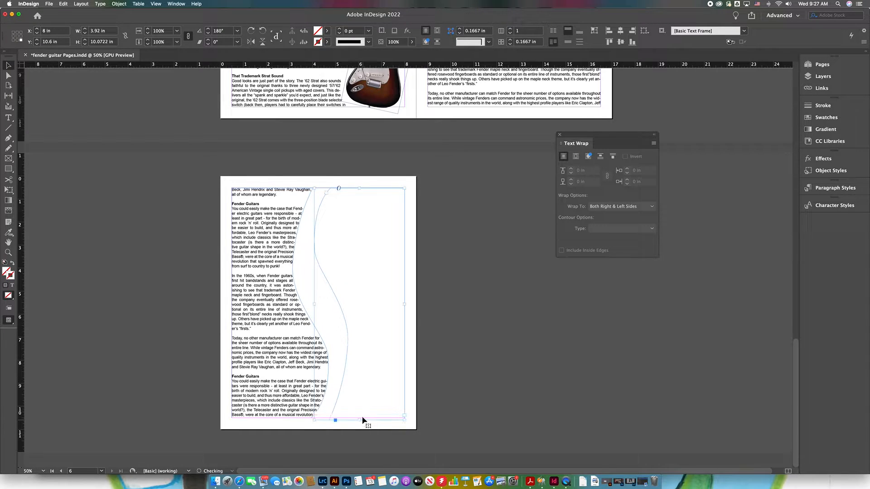
pyautogui.press('a')
pyautogui.click(315, 255)
pyautogui.moveTo(315, 254); pyautogui.dragTo(319, 260)
pyautogui.moveTo(348, 346); pyautogui.dragTo(344, 357)
pyautogui.moveTo(346, 320); pyautogui.dragTo(340, 321)
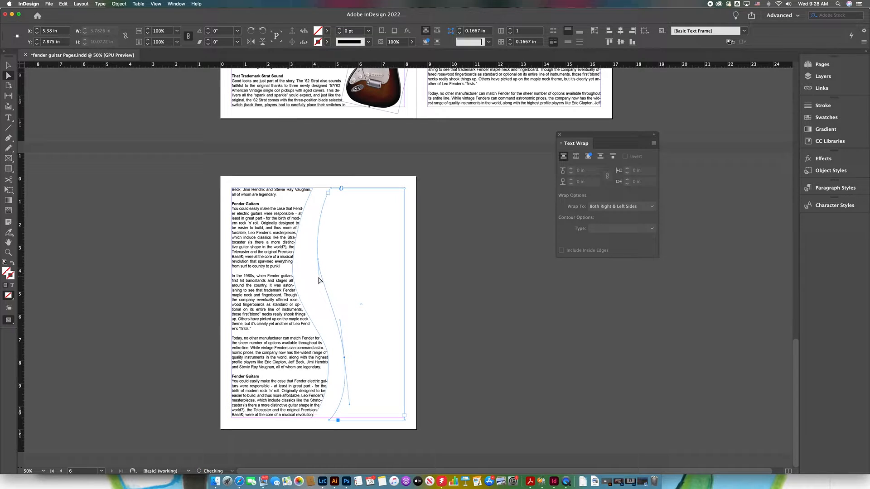
pyautogui.moveTo(318, 260); pyautogui.dragTo(319, 268)
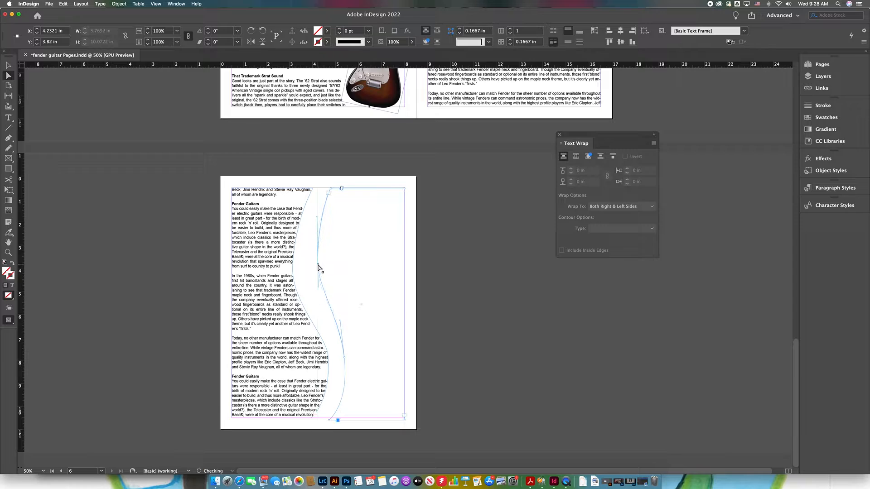
# Try threading the original curved frame's overset text into the empty copied frame, and undo it
pyautogui.click(343, 424)
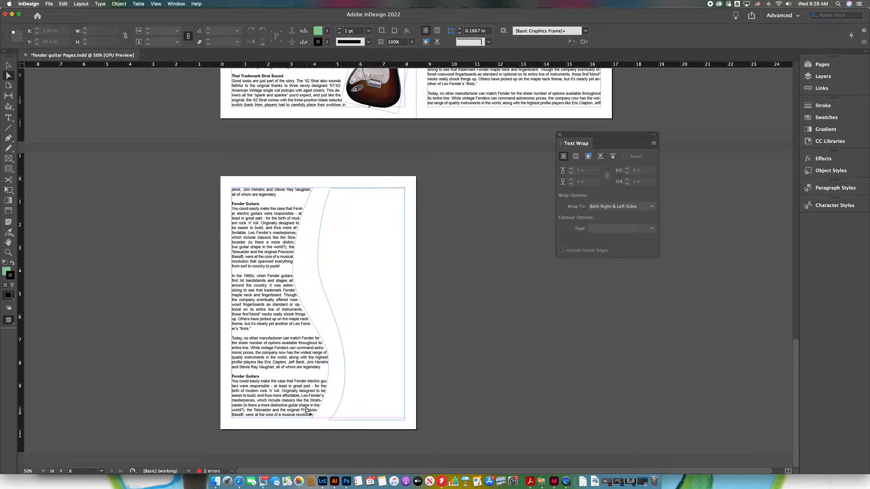
pyautogui.click(325, 416)
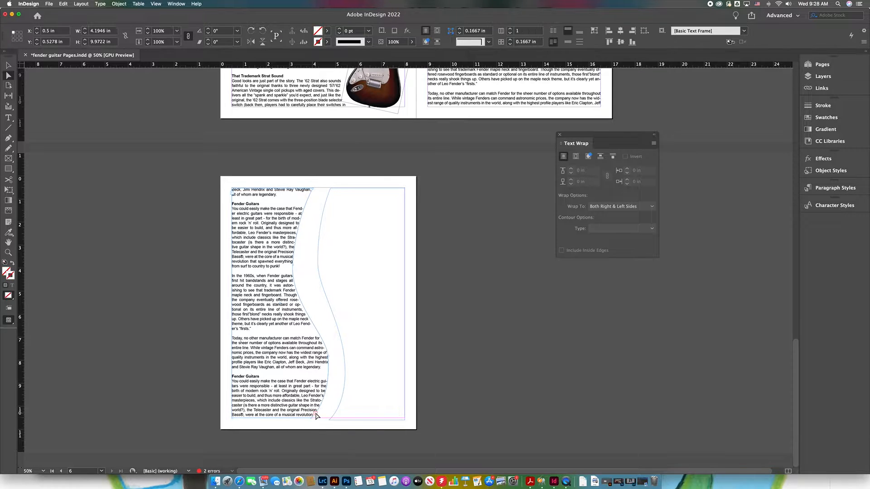
pyautogui.click(333, 192)
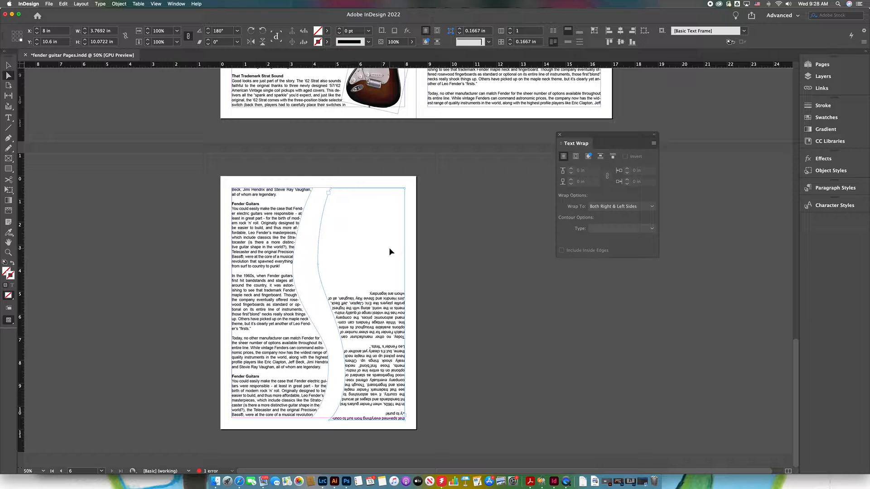
pyautogui.press('cmd+z')
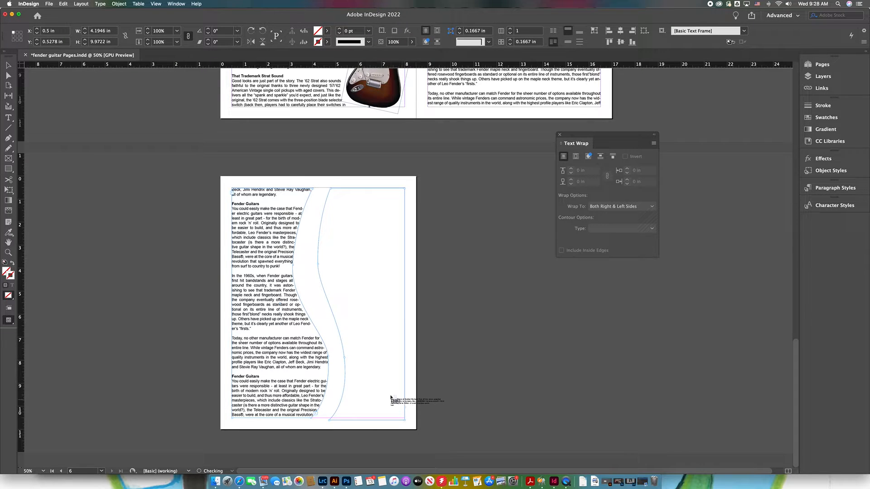
pyautogui.click(402, 416)
pyautogui.press('super+z')
pyautogui.press('Escape')
pyautogui.press('a')
pyautogui.click(398, 352)
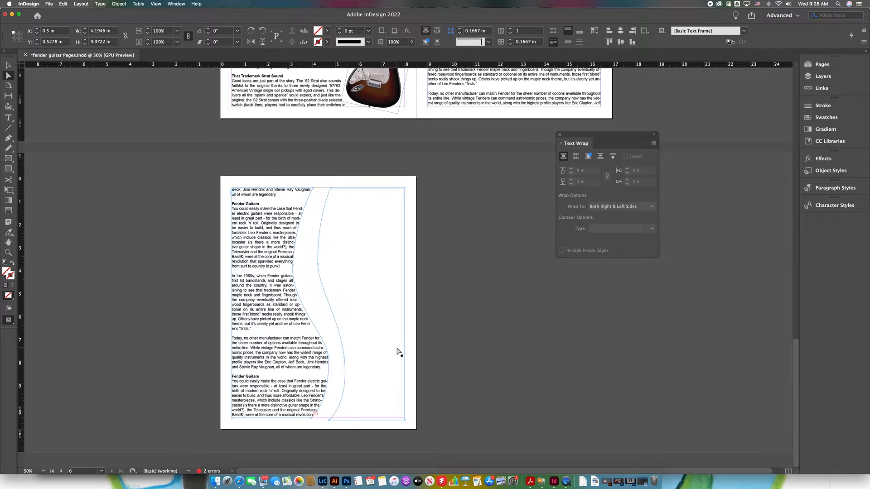
# Undo the last reshaping edit and delete the empty copied frame from page 6
pyautogui.press('super+z')
pyautogui.press('super+z')
pyautogui.press('super+z')
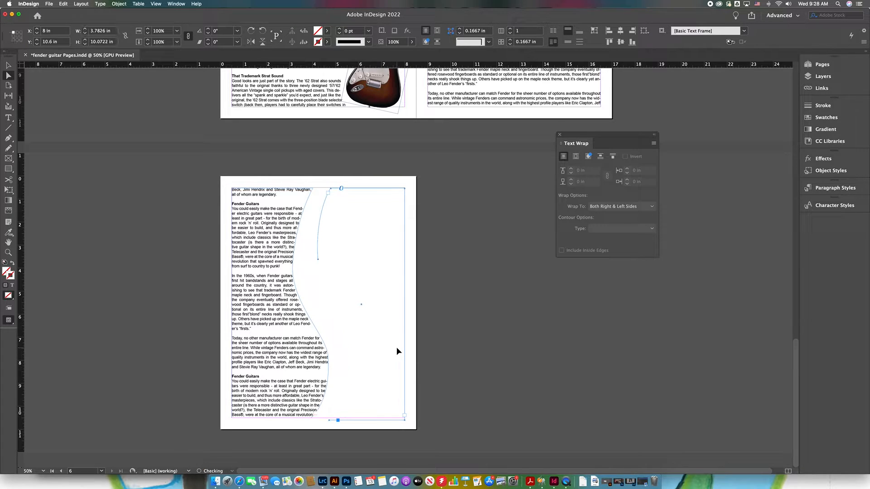
pyautogui.click(398, 351)
pyautogui.press('v')
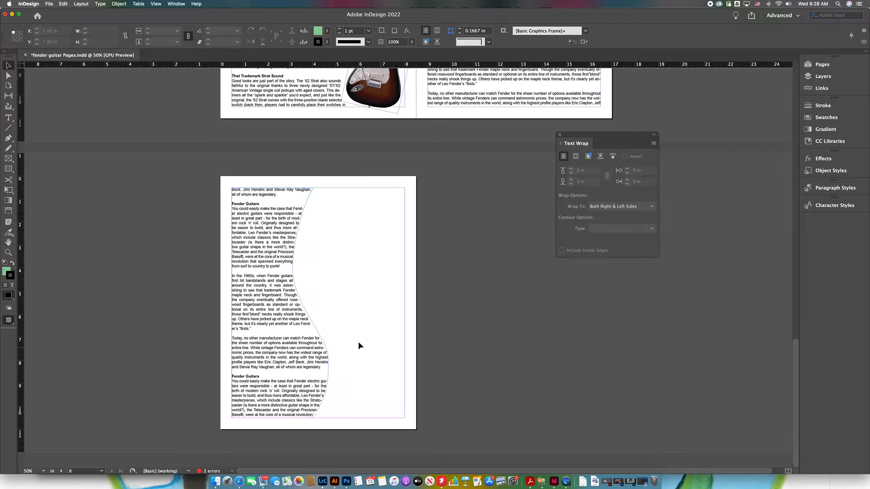
pyautogui.press('a')
pyautogui.click(316, 331)
pyautogui.press('super+v')
pyautogui.press('super+z')
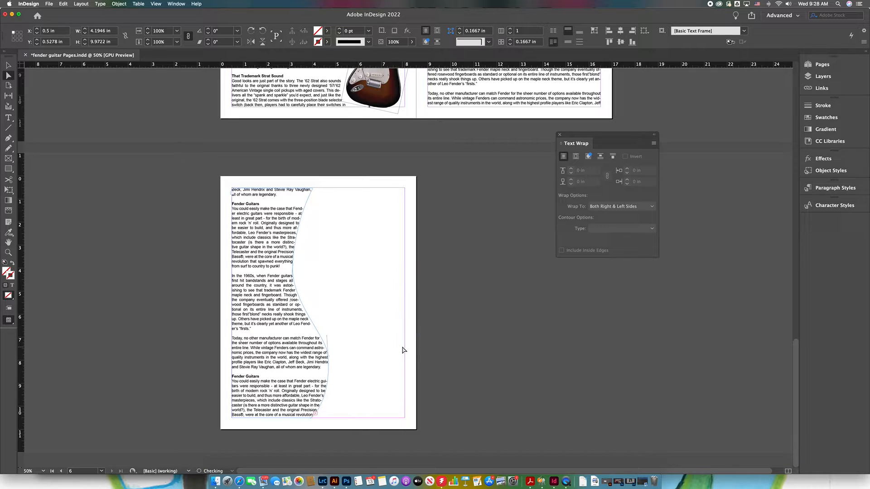
pyautogui.press('super+v')
pyautogui.press('super+z')
# Paste a duplicate of the curved text frame and move it onto the pasteboard beside page 6
pyautogui.press('v')
pyautogui.press('super+v')
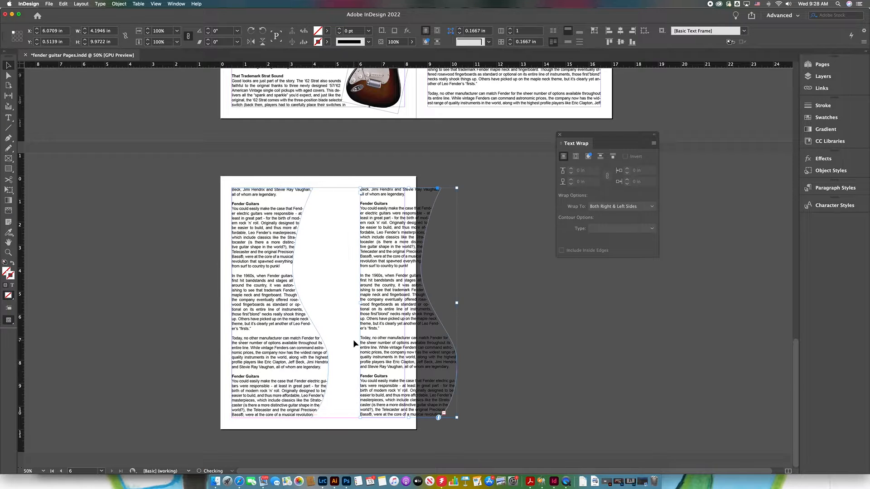
pyautogui.moveTo(392, 335); pyautogui.dragTo(488, 335)
pyautogui.click(290, 262)
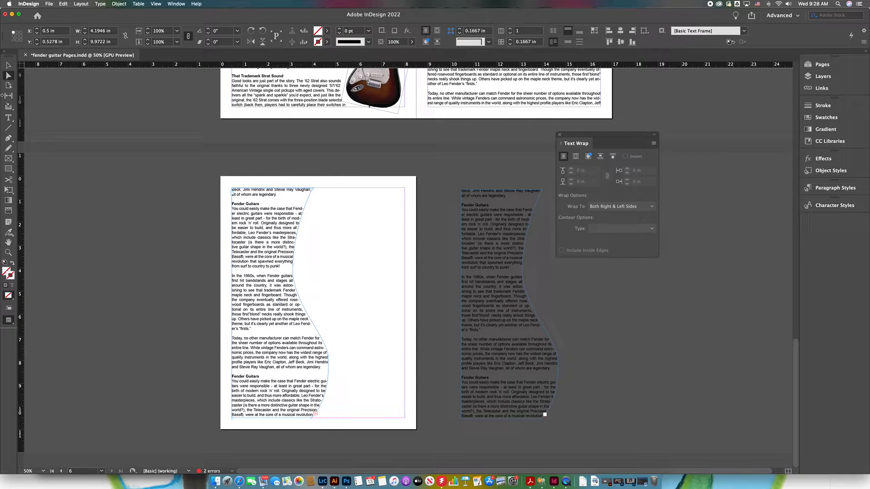
# Draw a rectangle about 3.75 by 9.97 in at X 4.25, Y 0.53 in, filling page 6's right side to the margins
pyautogui.click(12, 168)
pyautogui.moveTo(318, 188); pyautogui.dragTo(404, 419)
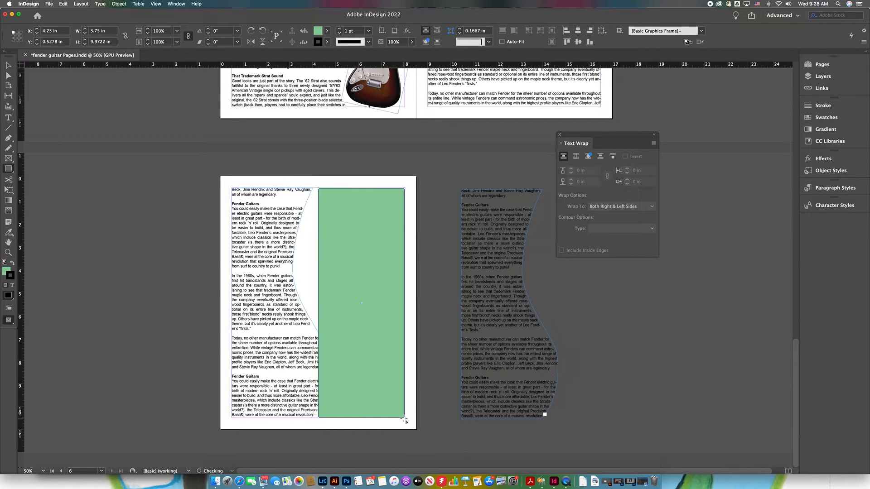
pyautogui.press('v')
pyautogui.moveTo(403, 301)
pyautogui.mouseDown()
pyautogui.moveTo(394, 304)
pyautogui.moveTo(405, 304)
pyautogui.mouseUp()
# Set the new rectangle's fill and stroke to None
pyautogui.click(327, 31)
pyautogui.click(252, 58)
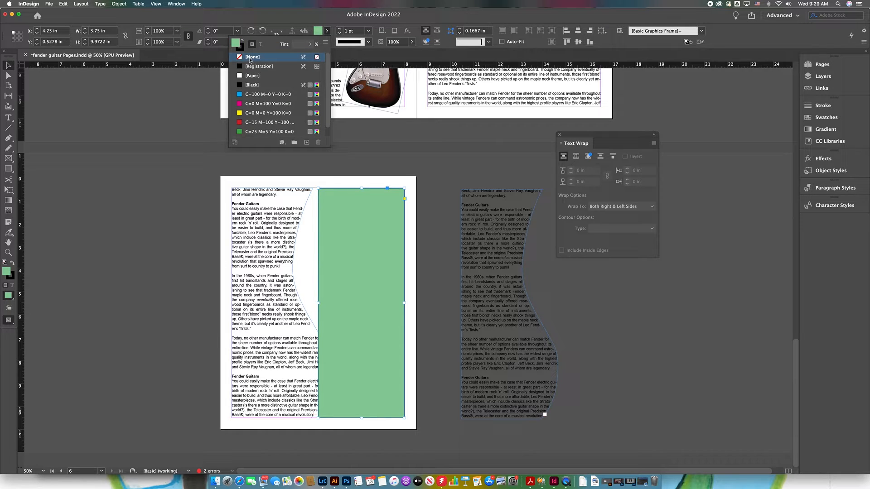
pyautogui.click(327, 32)
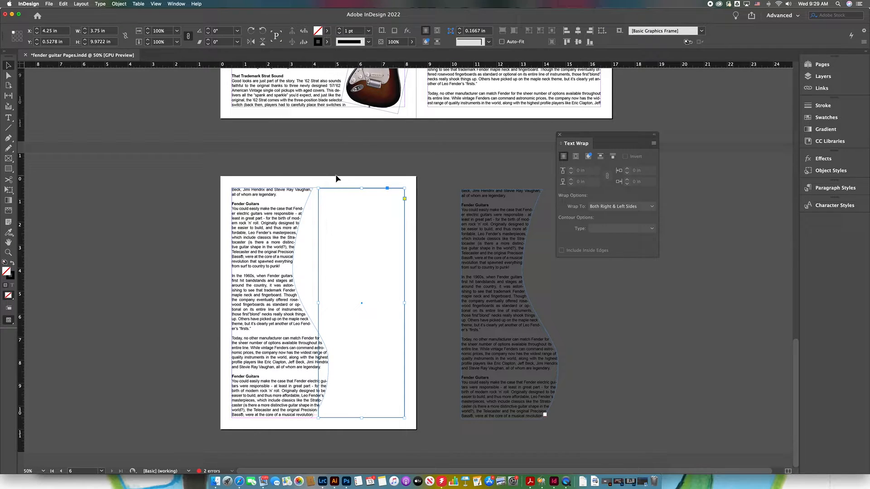
pyautogui.click(318, 42)
pyautogui.click(242, 69)
pyautogui.click(409, 232)
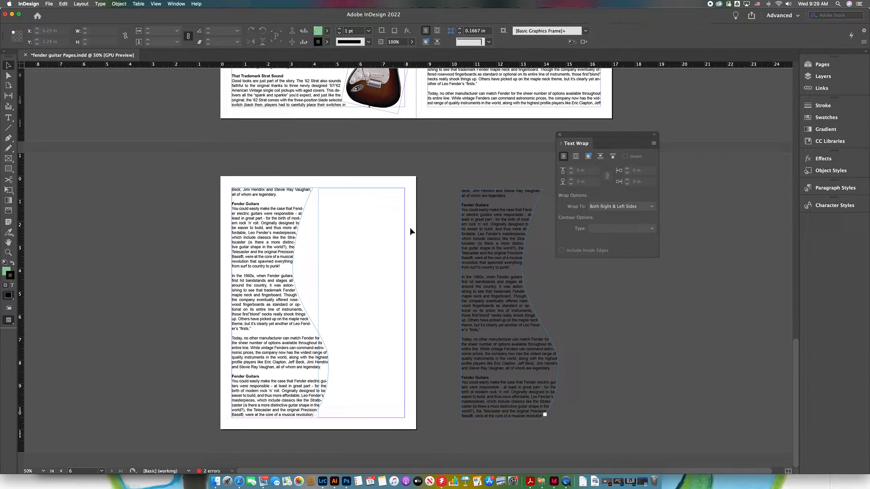
# Add an anchor point midway down the rectangle's left edge and move it inward to about X 4.84, Y 5.51 in
pyautogui.click(318, 230)
pyautogui.press('a')
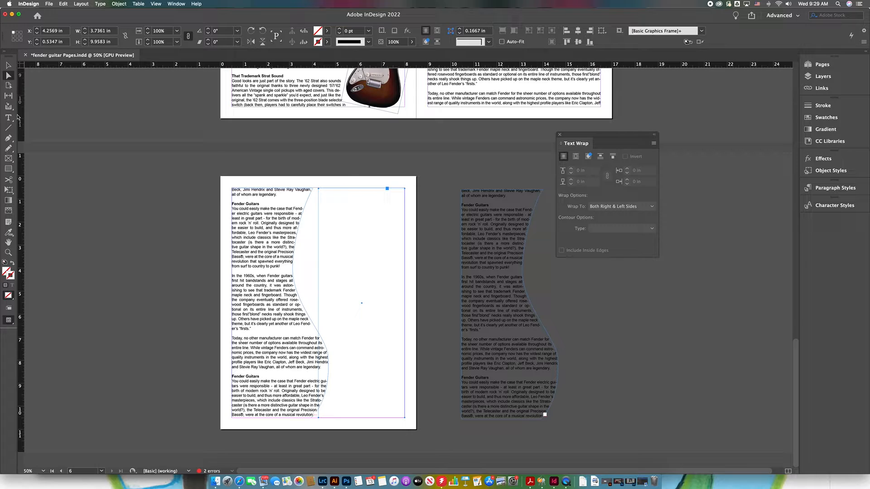
pyautogui.click(8, 138)
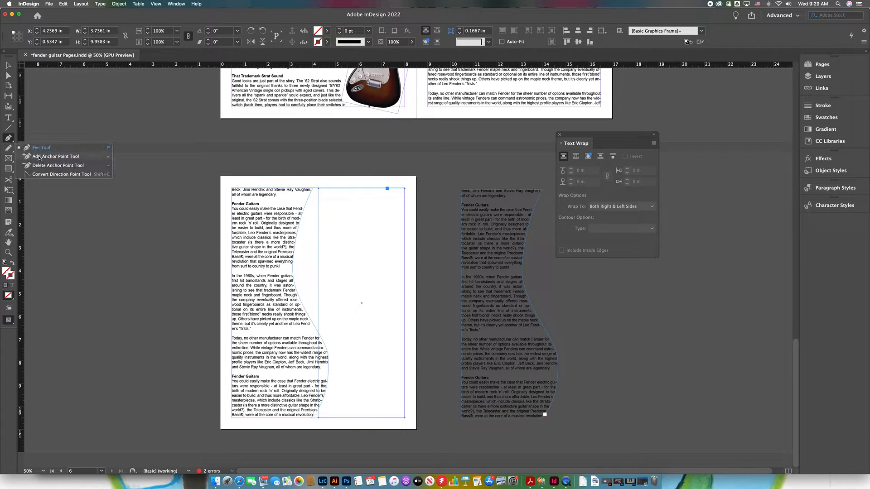
pyautogui.click(40, 157)
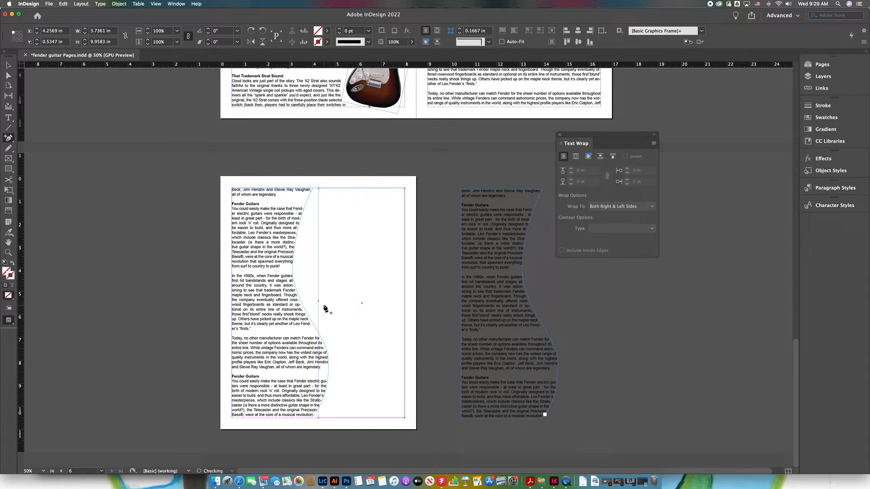
pyautogui.press('a')
pyautogui.moveTo(319, 301); pyautogui.dragTo(332, 303)
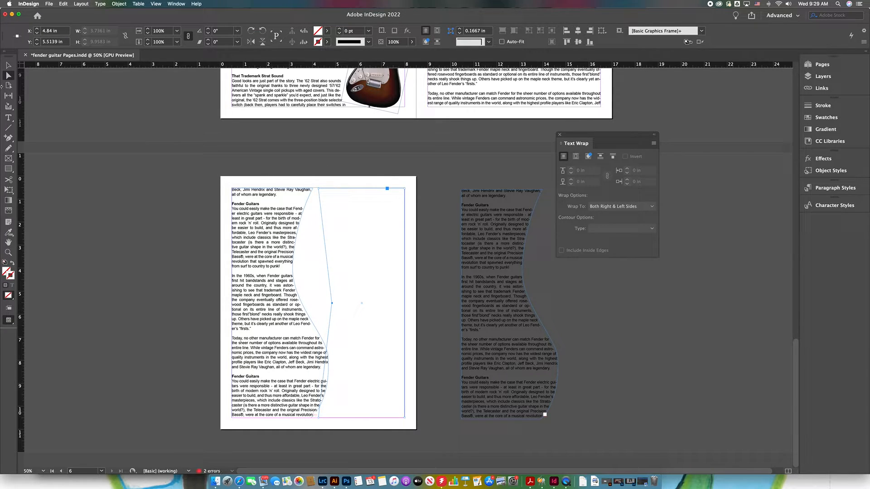
# Convert the new anchor point to a smooth point, bending the rectangle's left edge into an S-curve that follows the neighbouring frame
pyautogui.click(11, 141)
pyautogui.click(46, 171)
pyautogui.moveTo(332, 305); pyautogui.dragTo(362, 365)
pyautogui.press('a')
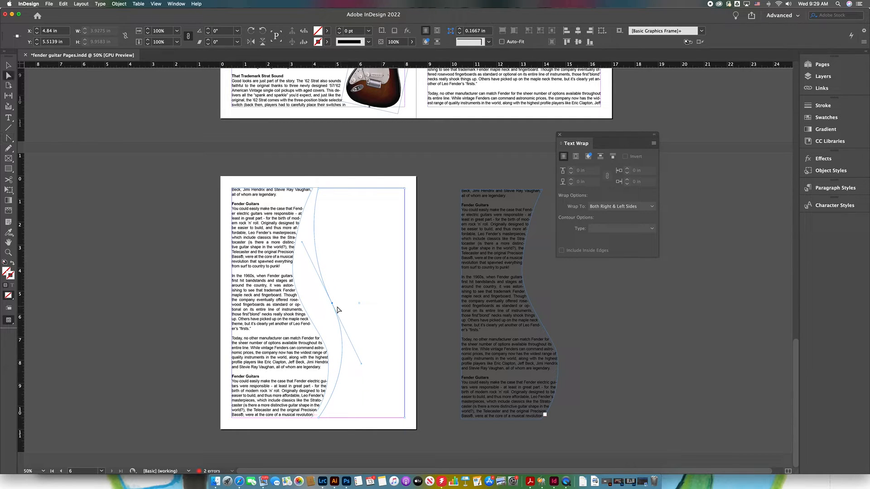
# Reshape the new rectangle's curved left edge, moving its middle anchor to about X 4.96, Y 6.875 in and its top corner inward along the margin
pyautogui.moveTo(333, 307); pyautogui.dragTo(335, 334)
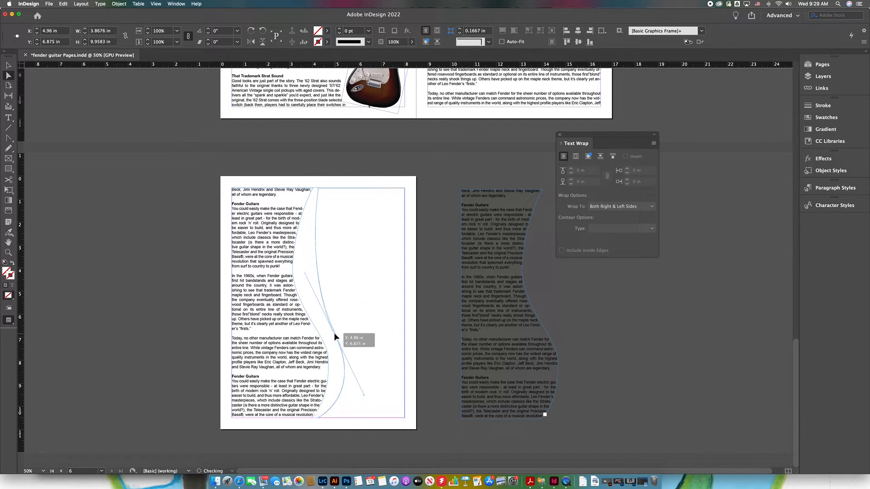
pyautogui.moveTo(319, 189); pyautogui.dragTo(328, 191)
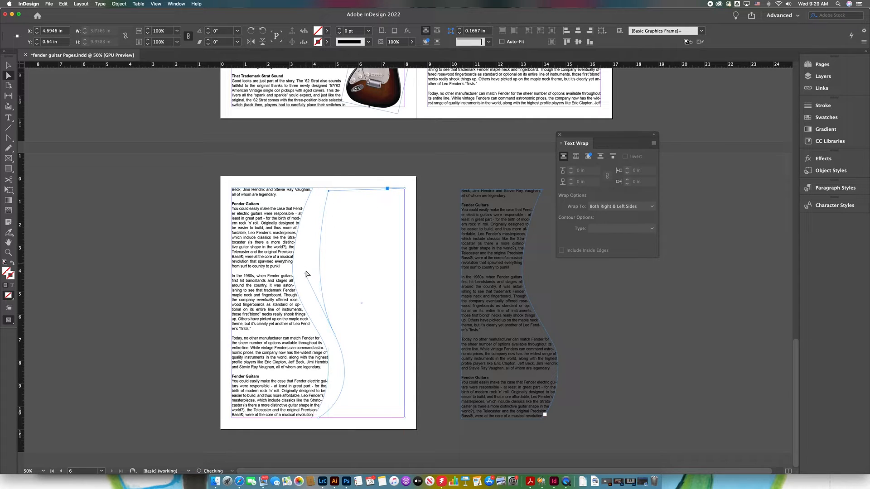
pyautogui.moveTo(305, 274); pyautogui.dragTo(311, 268)
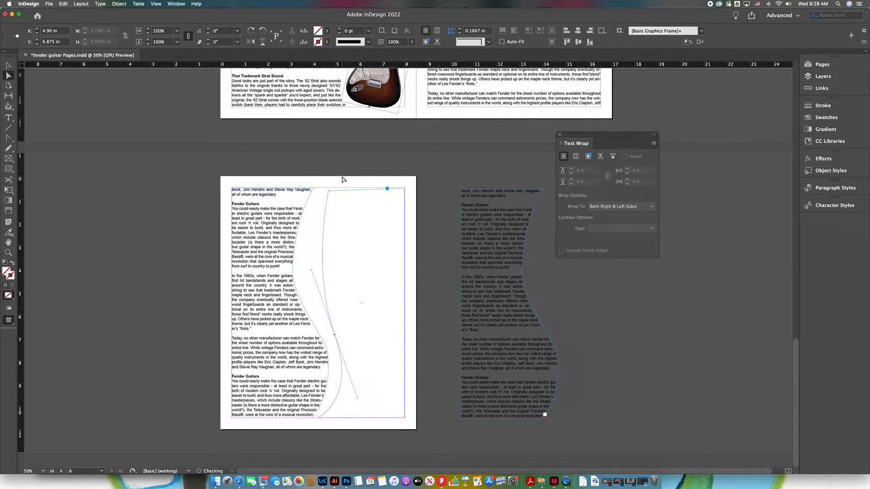
pyautogui.moveTo(328, 190); pyautogui.dragTo(328, 187)
# Move the left text frame's top-right corner slightly outward and adjust its upper curve to narrow the gutter
pyautogui.click(314, 190)
pyautogui.moveTo(313, 188); pyautogui.dragTo(318, 188)
pyautogui.moveTo(294, 266); pyautogui.dragTo(299, 275)
# Thread the left text frame's overset text into the curved rectangle beside it
pyautogui.click(314, 414)
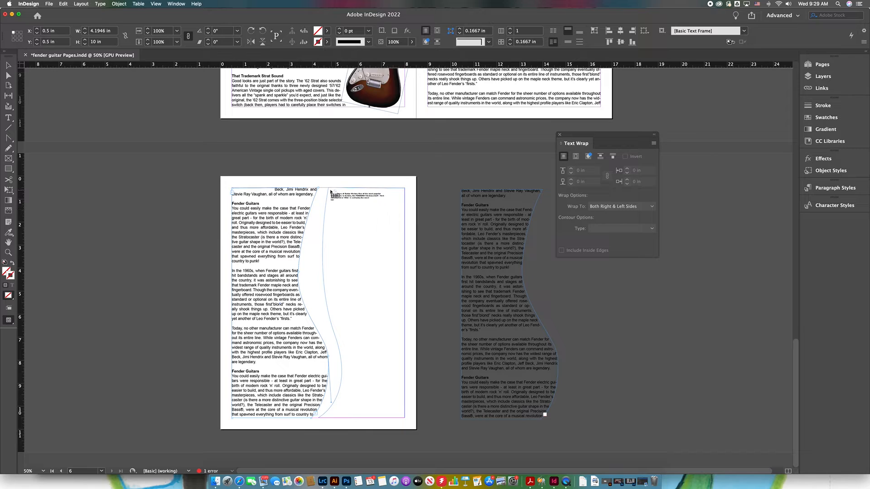
pyautogui.click(335, 196)
# Delete the duplicate curved text frame on the pasteboard beside page 6
pyautogui.click(536, 303)
pyautogui.press('v')
pyautogui.click(494, 300)
pyautogui.press('Delete')
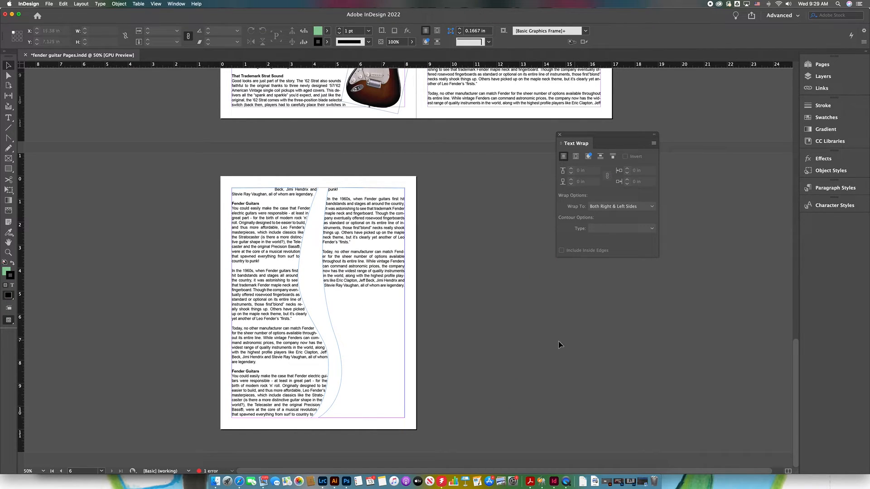
# Review the overall layout of all pages, then switch to Safari to check the Fender Paragraph Instructions PDF
pyautogui.press('super+minus')
pyautogui.press('super+minus')
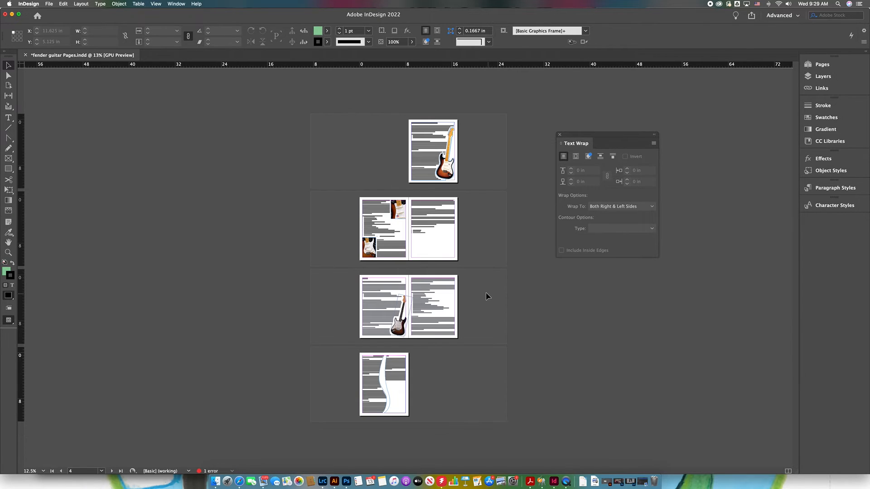
pyautogui.press('super+equal')
pyautogui.press('super+equal')
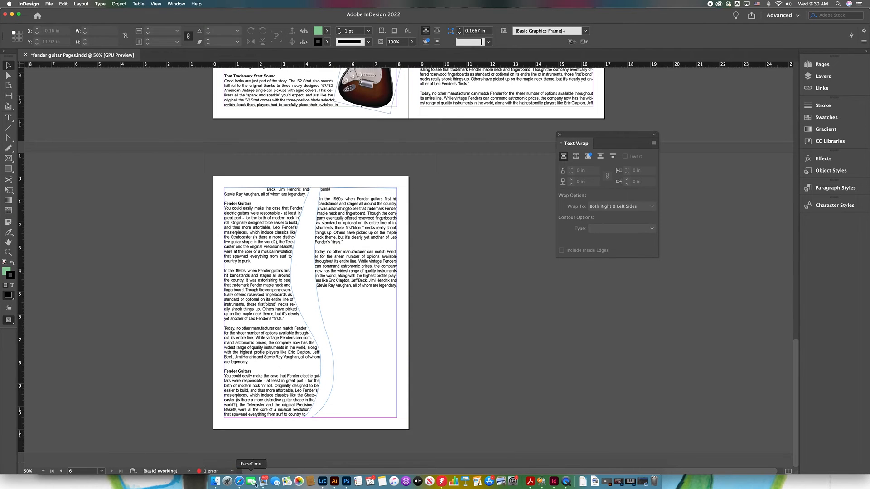
pyautogui.click(238, 481)
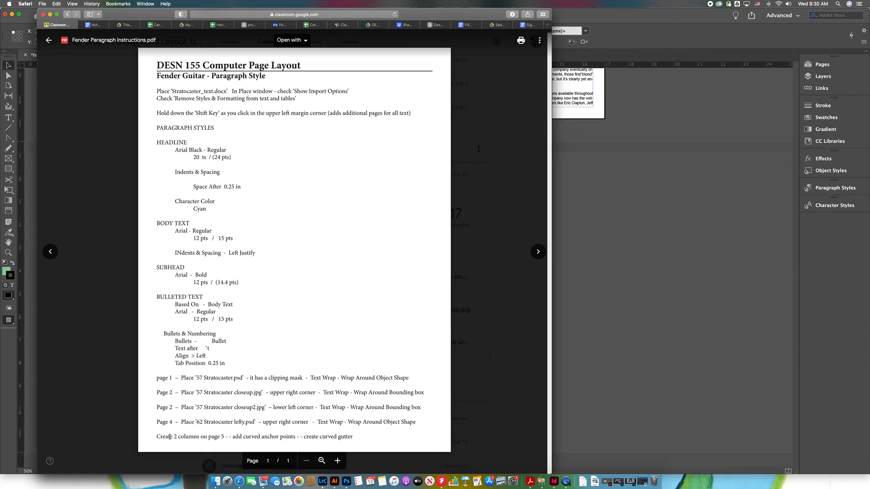